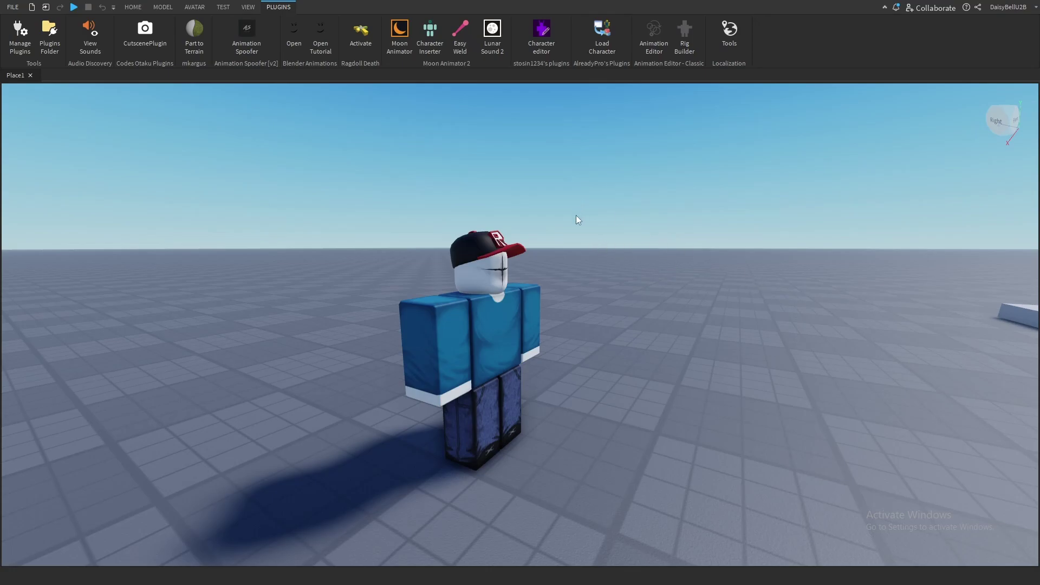
# Step: Load the character's saved rig animation into Moon Animator and play it through
pyautogui.press('d')
pyautogui.moveTo(576, 216); pyautogui.dragTo(577, 214, button='right')
pyautogui.press('a')
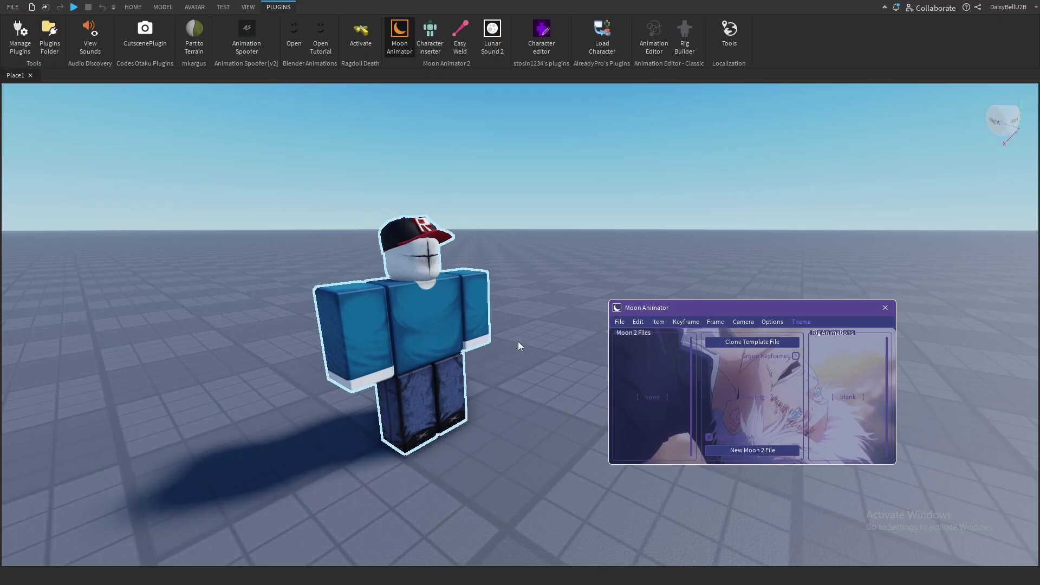
pyautogui.click(471, 336)
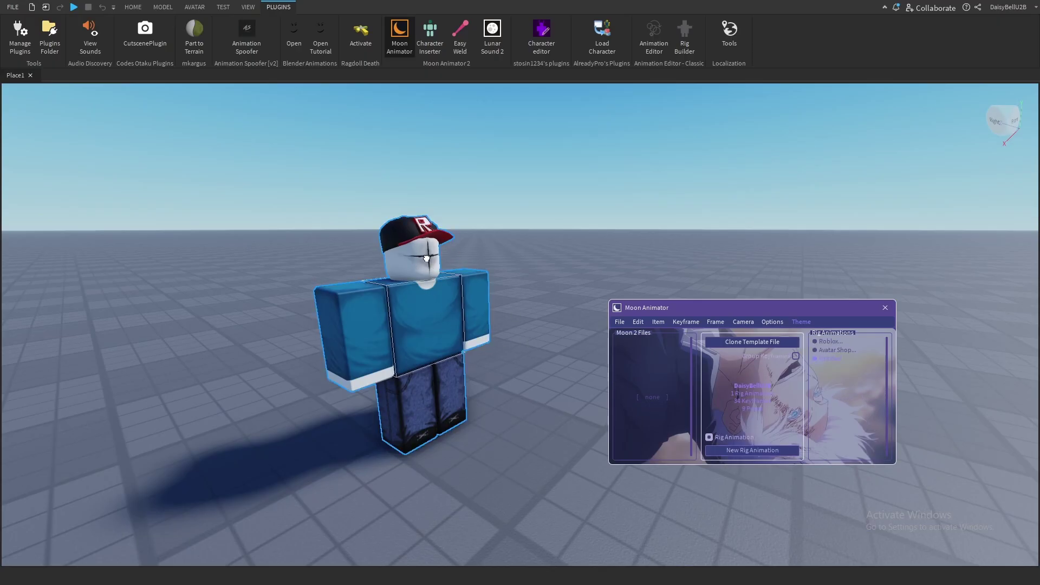
pyautogui.click(832, 359)
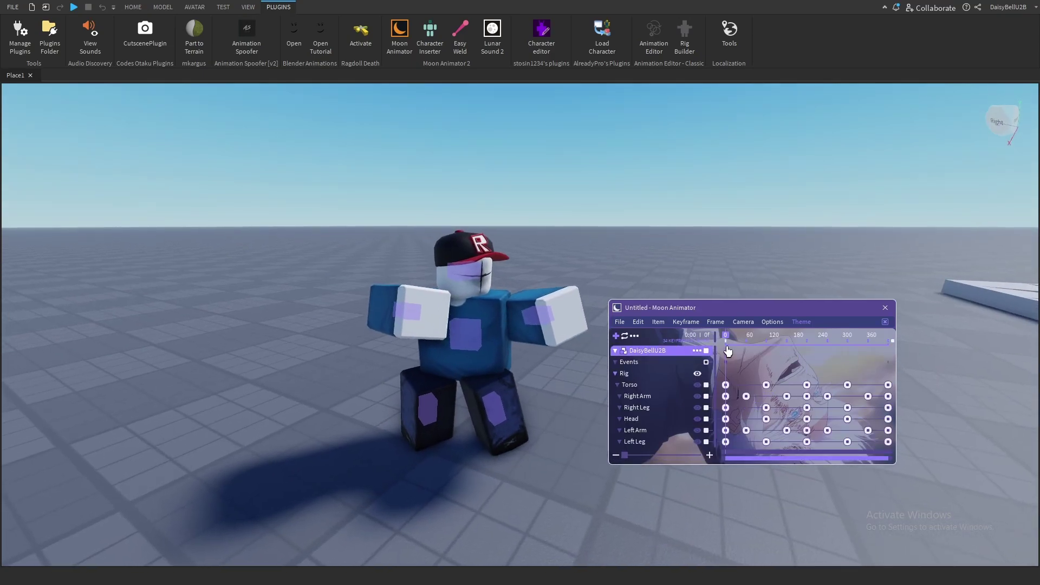
pyautogui.press('space')
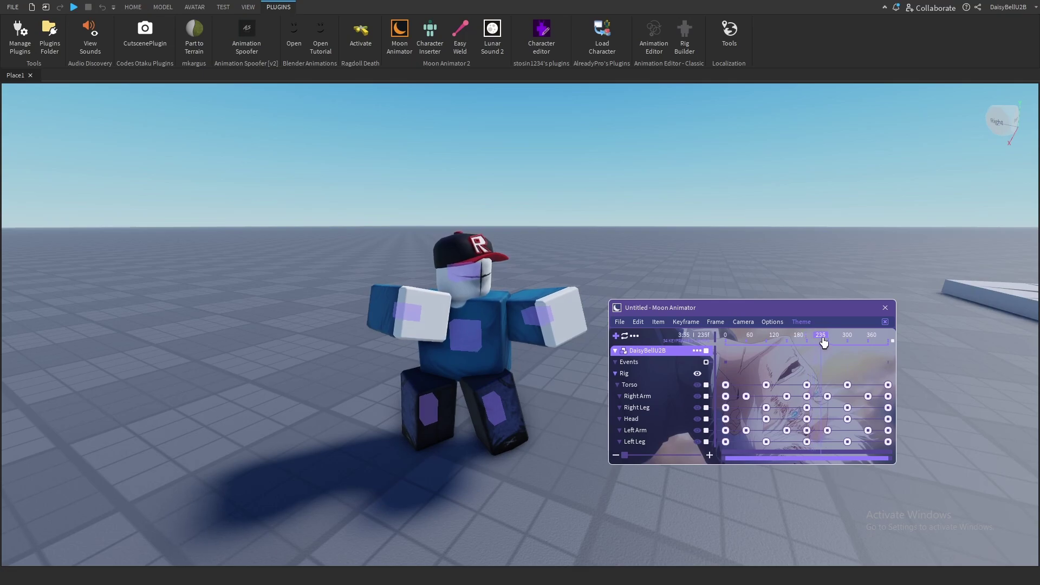
pyautogui.press('space')
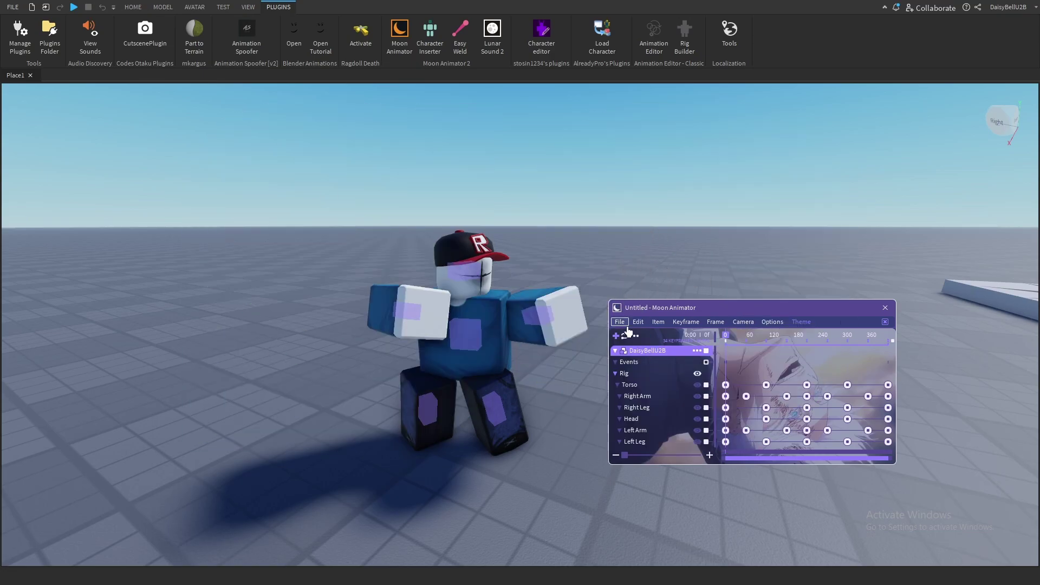
# Step: Add a camera item to the animation, converting it to a Moon 2 File
pyautogui.click(744, 323)
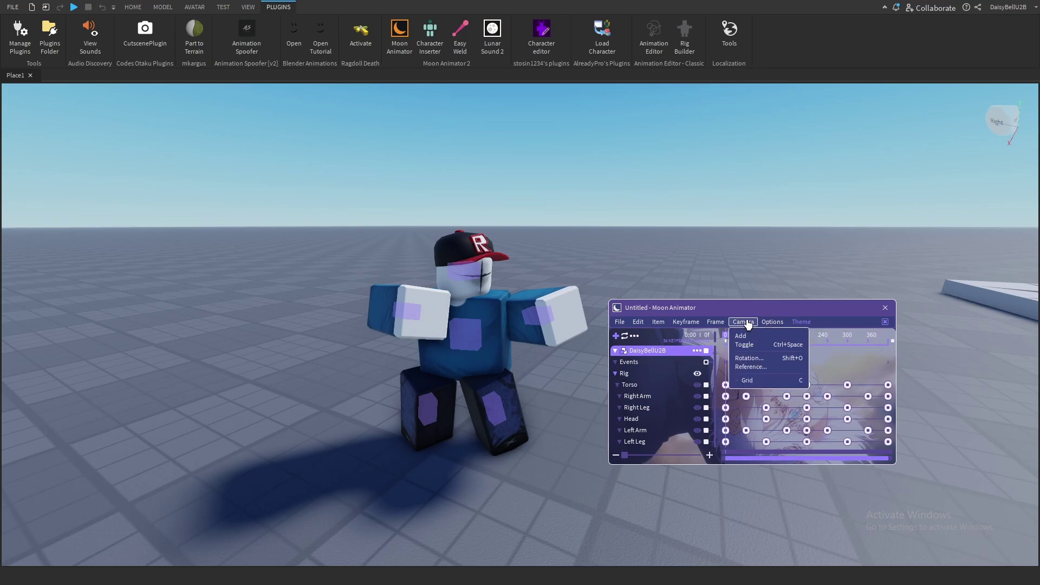
pyautogui.click(749, 338)
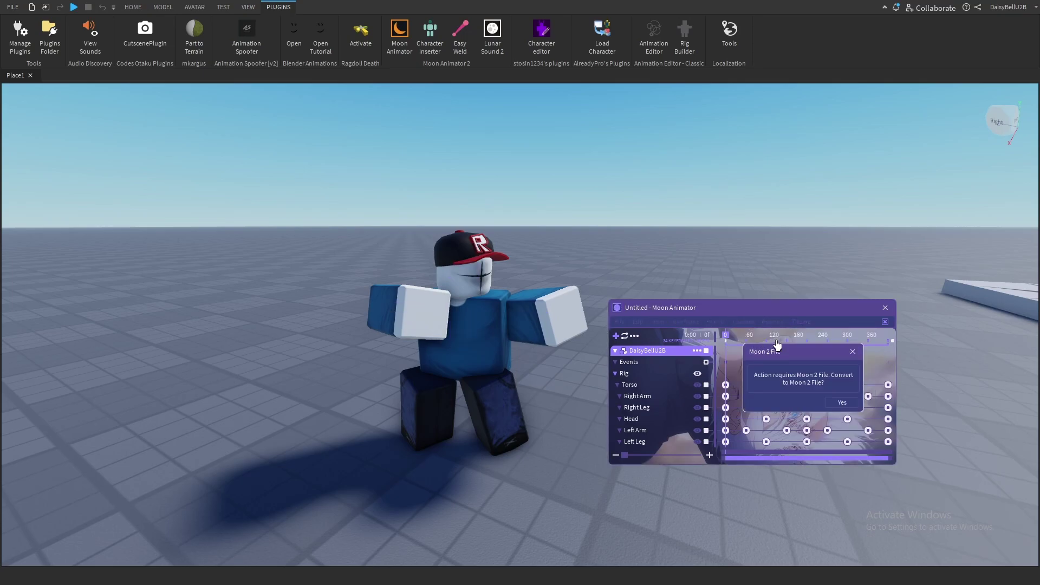
pyautogui.click(838, 403)
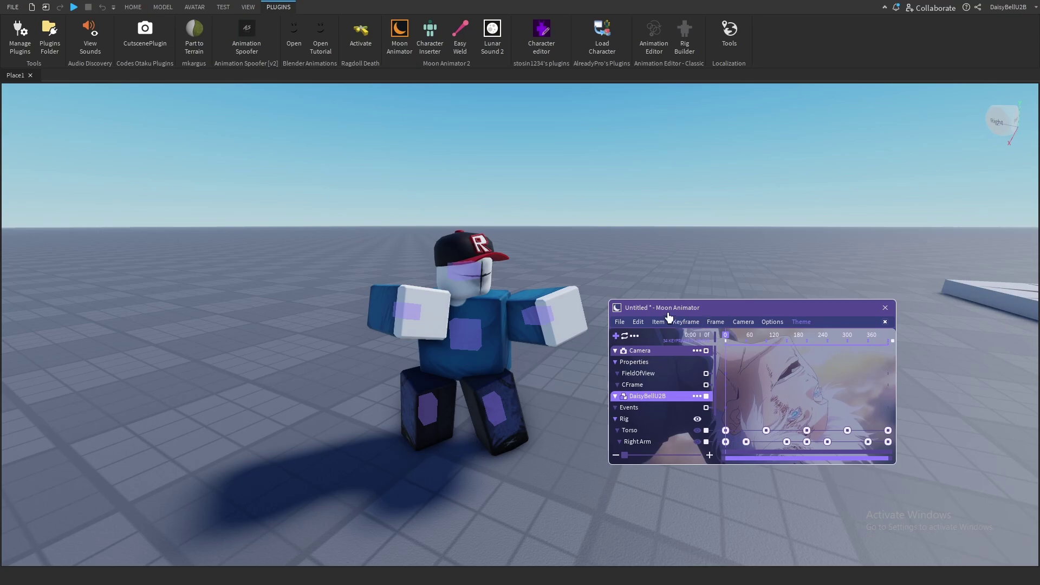
# Step: Frame the character close up from its front side and add a camera CFrame keyframe at frame 0
pyautogui.moveTo(615, 255); pyautogui.dragTo(615, 254, button='right')
pyautogui.scroll(2, 616, 256)
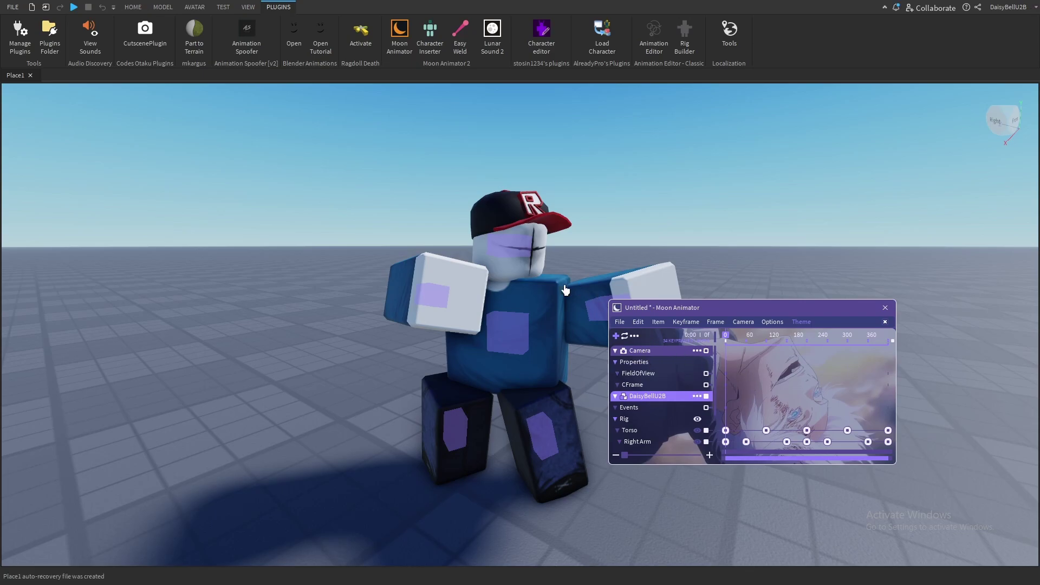
pyautogui.scroll(3, 568, 282)
pyautogui.press('a')
pyautogui.moveTo(568, 283); pyautogui.dragTo(568, 284, button='right')
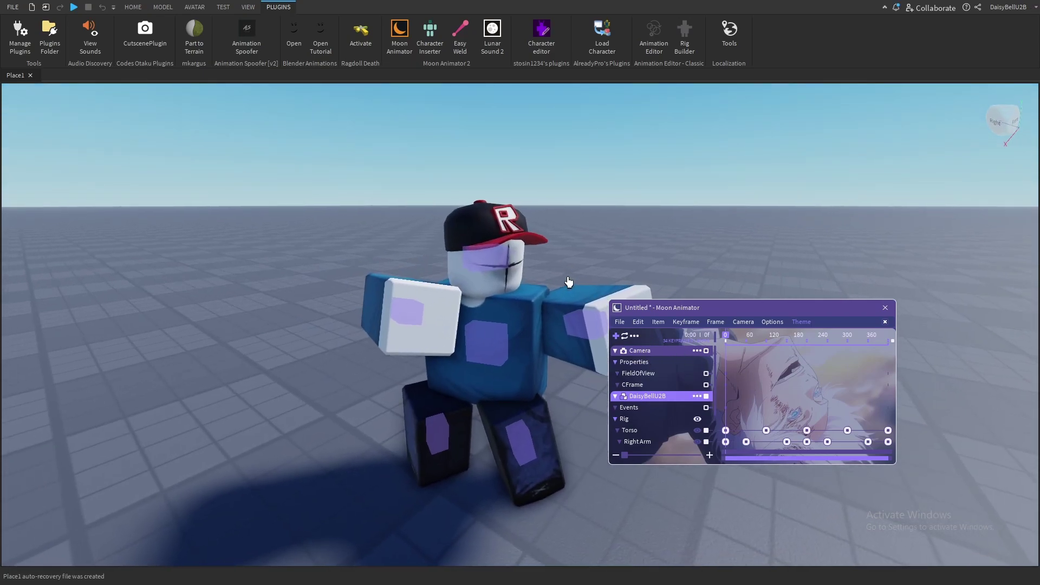
pyautogui.click(648, 386)
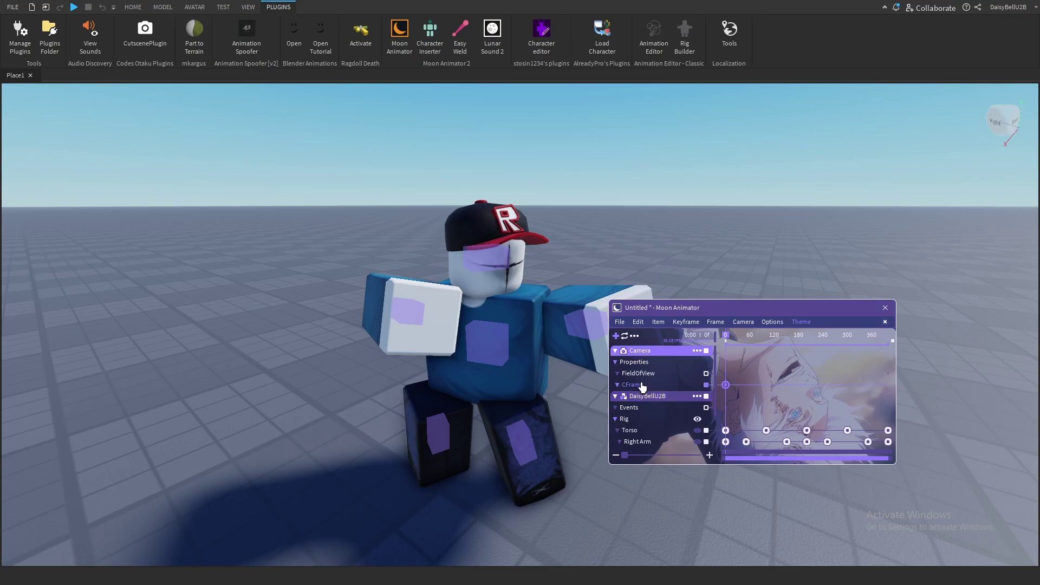
pyautogui.click(725, 384)
pyautogui.moveTo(653, 267); pyautogui.dragTo(655, 269, button='right')
pyautogui.click(731, 338)
pyautogui.moveTo(731, 339); pyautogui.dragTo(725, 338)
pyautogui.press('d')
pyautogui.moveTo(555, 298); pyautogui.dragTo(552, 298, button='right')
pyautogui.press('d')
pyautogui.press('a')
pyautogui.press('d')
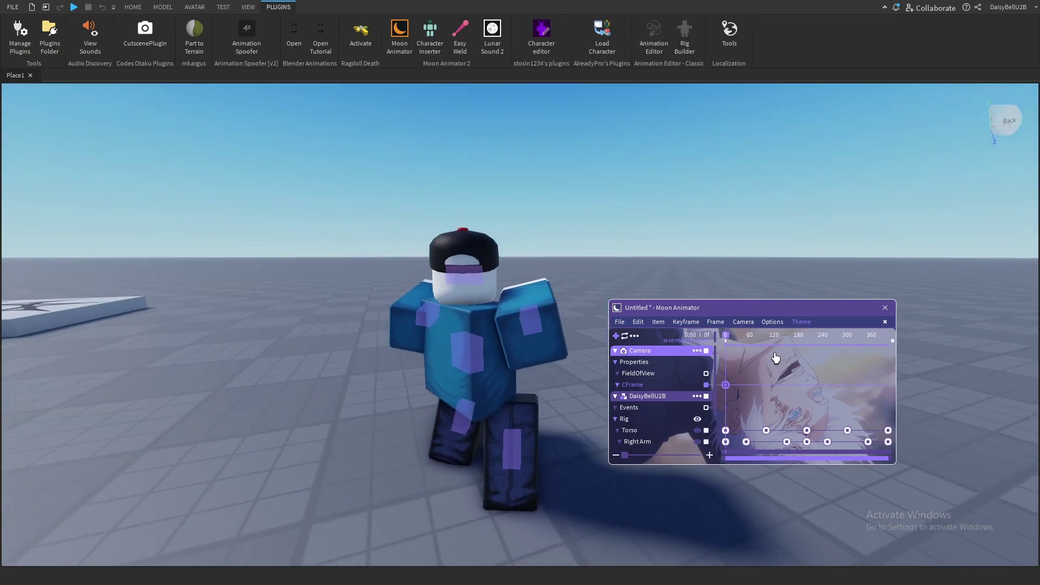
# Step: Reposition the view behind the character and add a camera CFrame keyframe at frame 49
pyautogui.moveTo(726, 336); pyautogui.dragTo(747, 347)
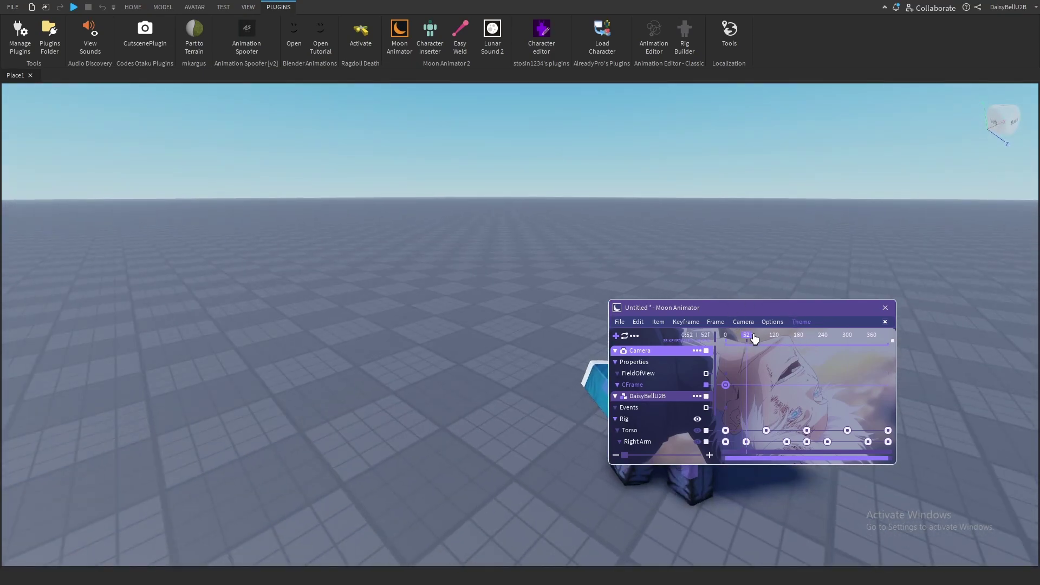
pyautogui.moveTo(755, 338); pyautogui.dragTo(749, 341)
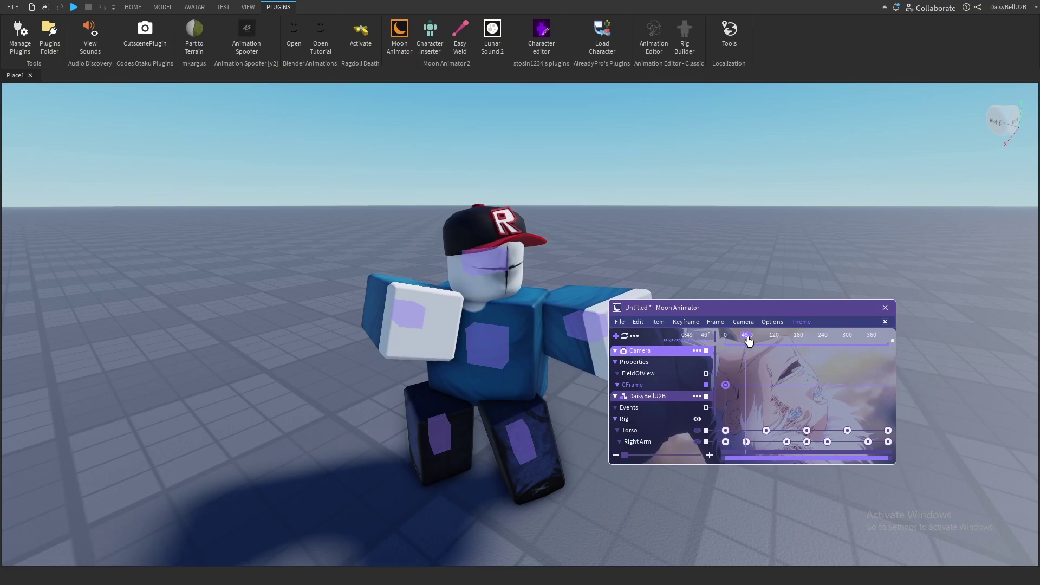
pyautogui.press('s')
pyautogui.moveTo(734, 261); pyautogui.dragTo(735, 261, button='right')
pyautogui.press('w')
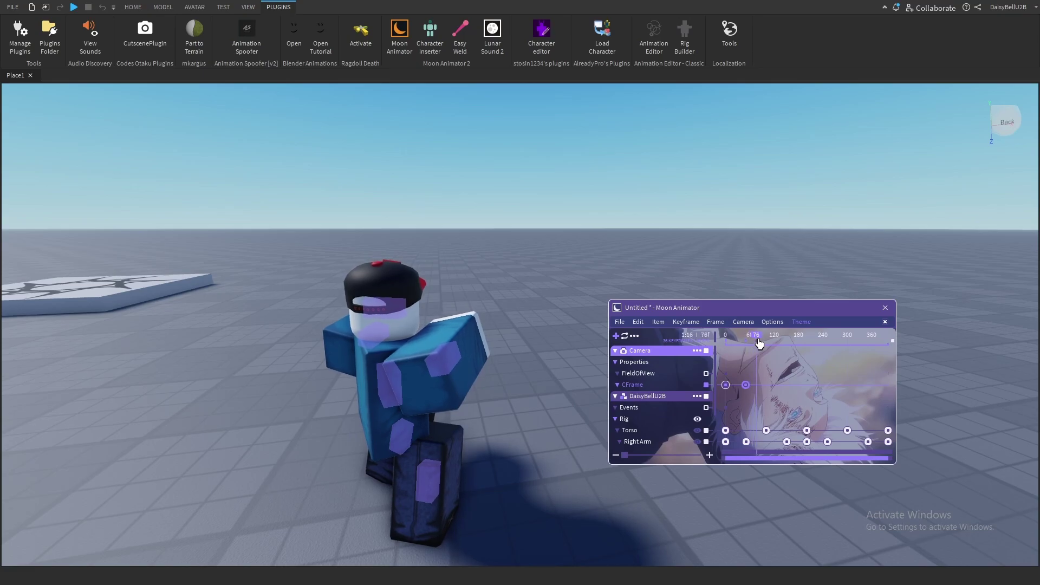
# Step: Add a camera CFrame keyframe at frame 122 with the view facing the character's left side
pyautogui.moveTo(746, 338); pyautogui.dragTo(773, 355)
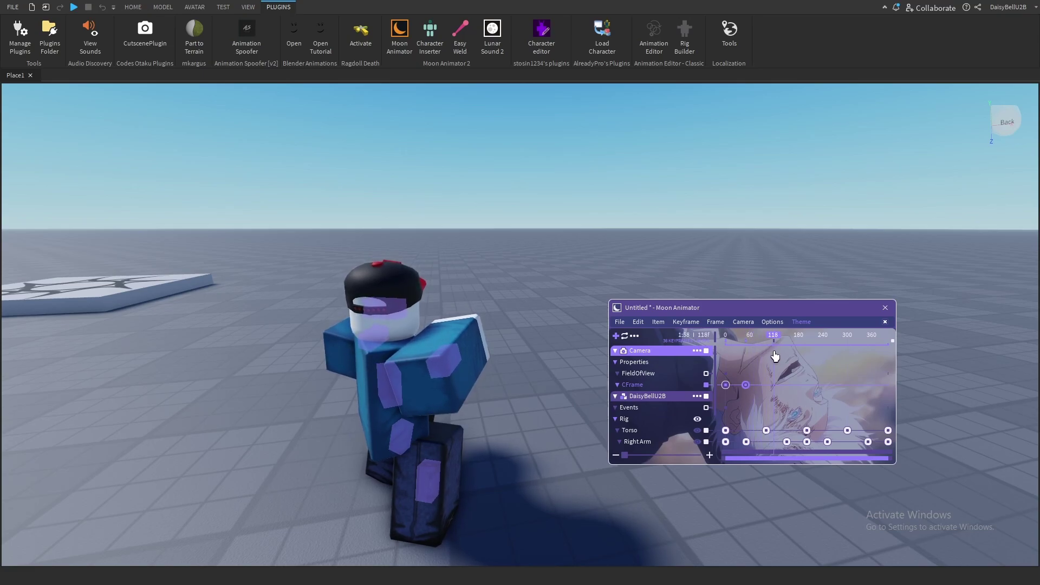
pyautogui.moveTo(774, 356); pyautogui.dragTo(776, 356)
pyautogui.moveTo(585, 245); pyautogui.dragTo(585, 245, button='right')
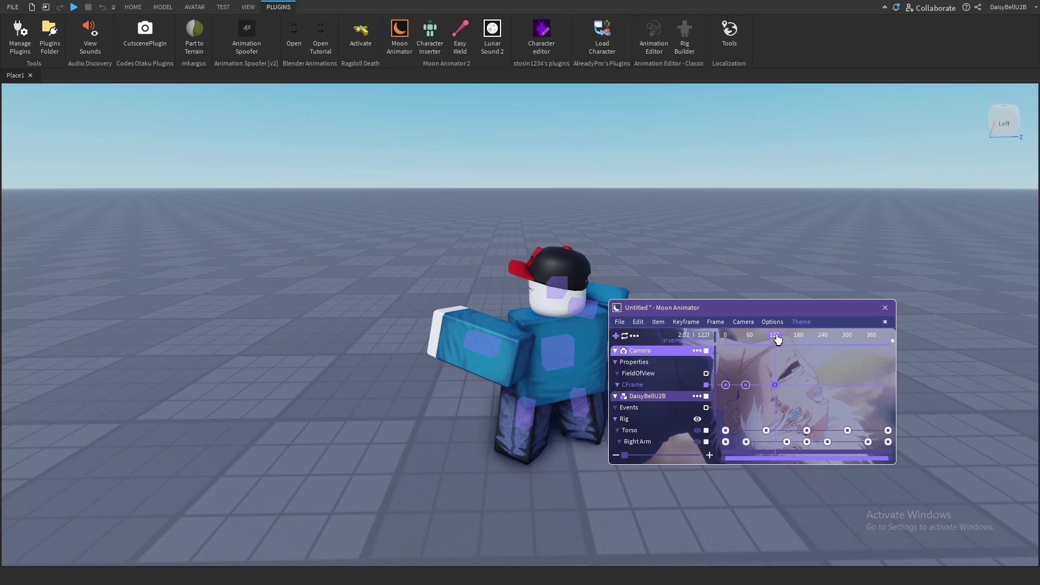
# Step: Add a camera CFrame keyframe at frame 257 with a raised, more distant view of the character's front
pyautogui.moveTo(777, 339); pyautogui.dragTo(831, 368)
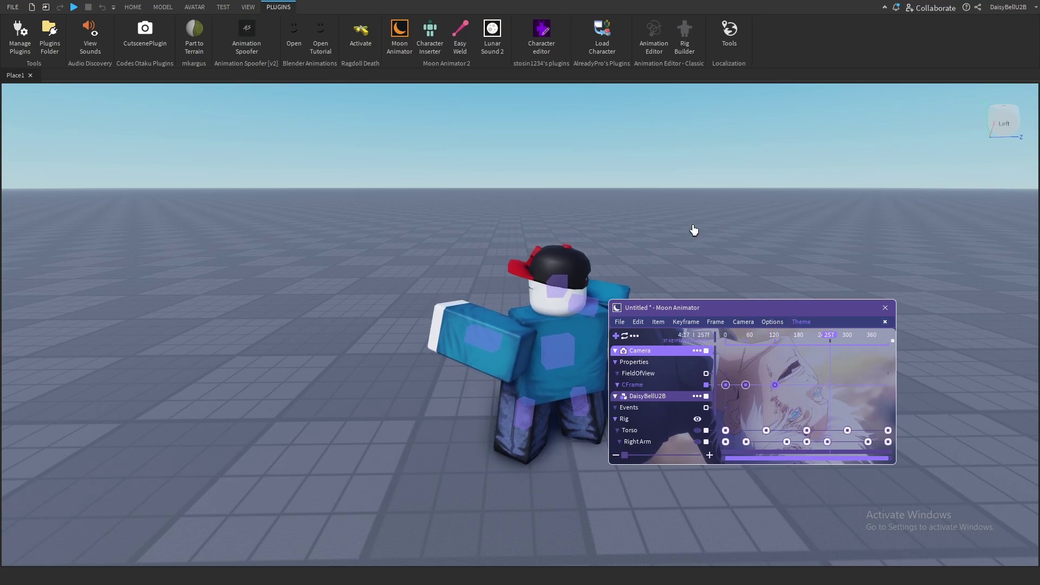
pyautogui.press('a')
pyautogui.moveTo(694, 230); pyautogui.dragTo(697, 256, button='right')
pyautogui.press('w')
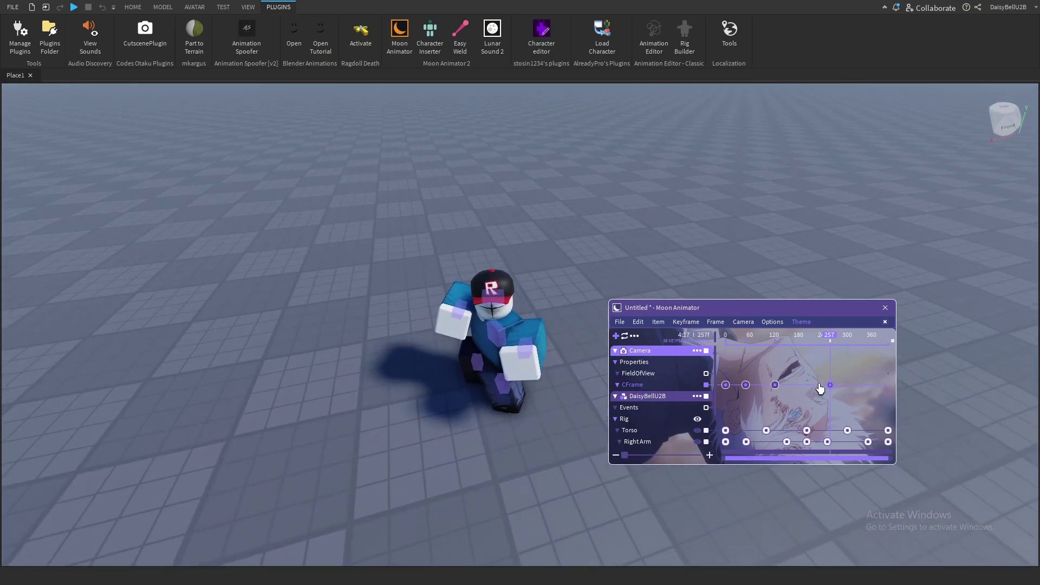
# Step: Add a camera CFrame keyframe at frame 400 looking down on the character from above
pyautogui.moveTo(829, 342); pyautogui.dragTo(891, 358)
pyautogui.moveTo(502, 216); pyautogui.dragTo(535, 238, button='right')
pyautogui.scroll(1, 532, 253)
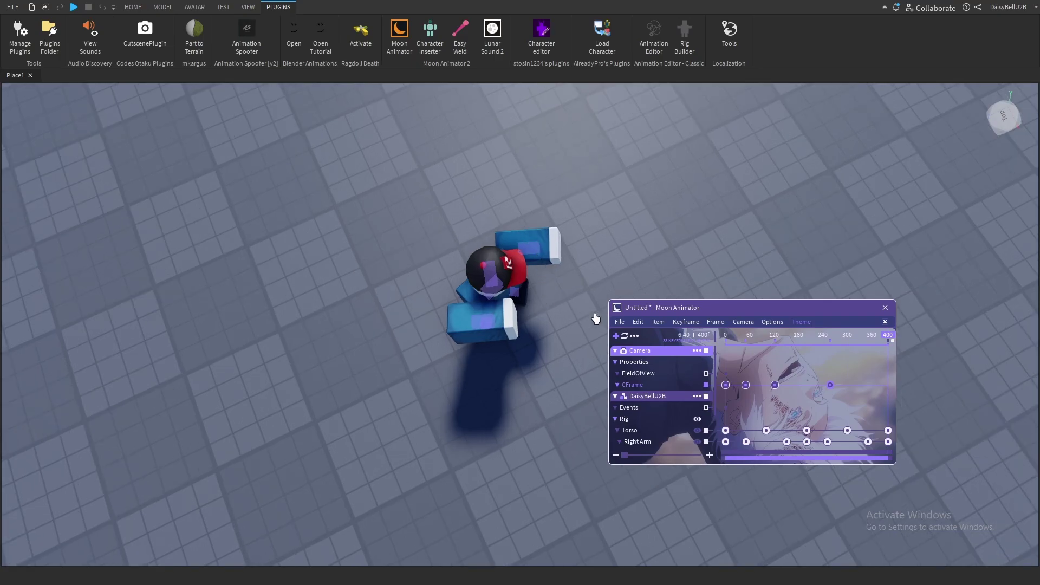
pyautogui.press('=')
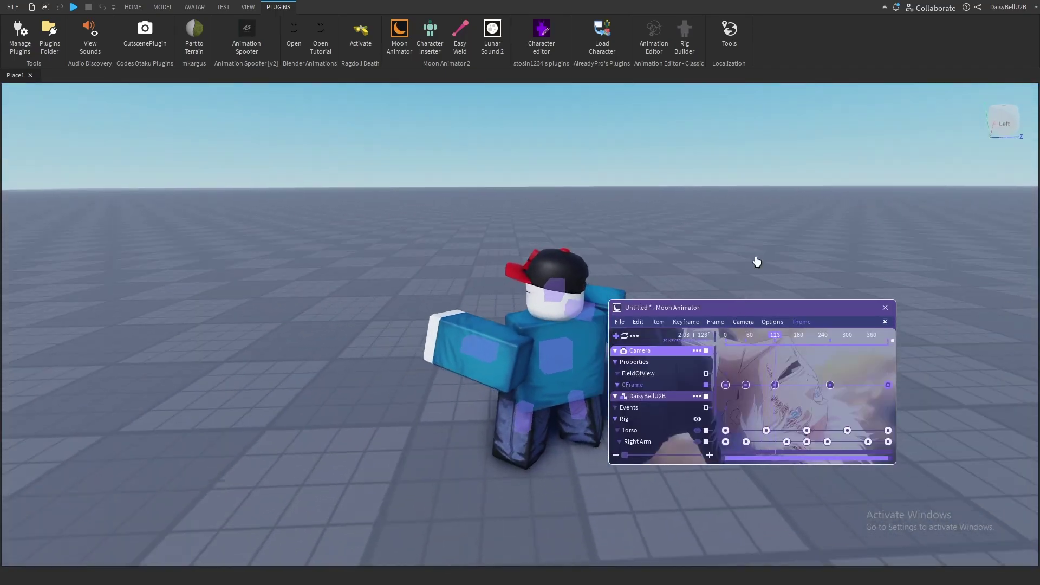
# Step: Play the animation from frame 0 to preview the camera movement
pyautogui.moveTo(785, 338); pyautogui.dragTo(570, 349)
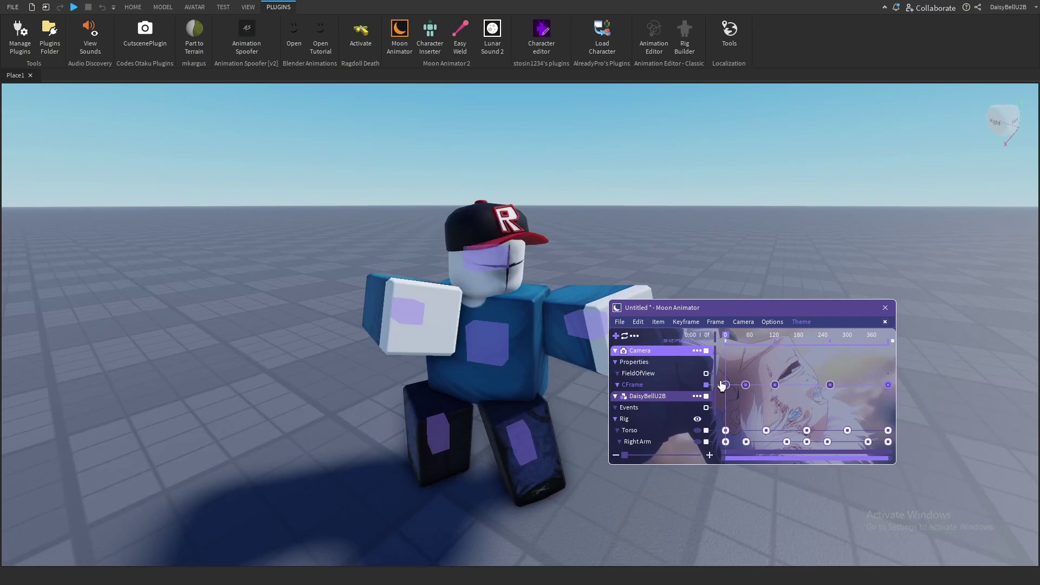
pyautogui.press('space')
pyautogui.moveTo(583, 125); pyautogui.dragTo(584, 125, button='right')
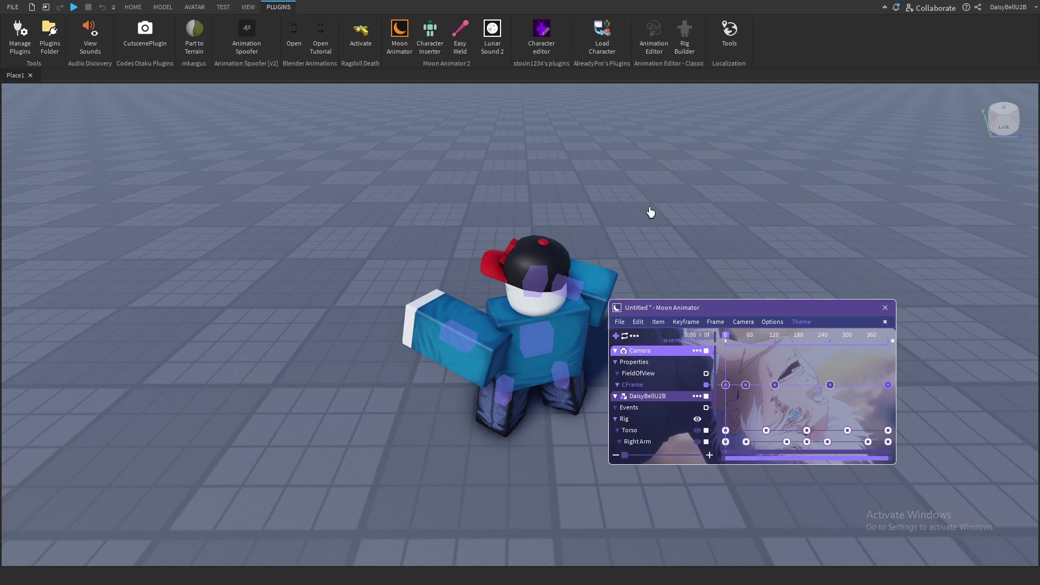
# Step: Add a Subtitles effect item to the animation
pyautogui.click(778, 323)
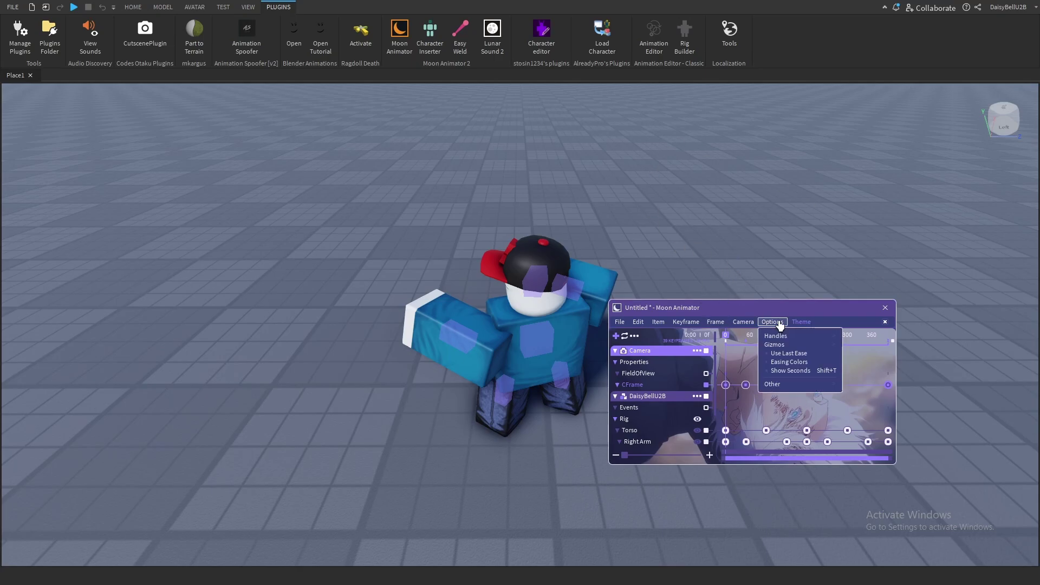
pyautogui.click(715, 322)
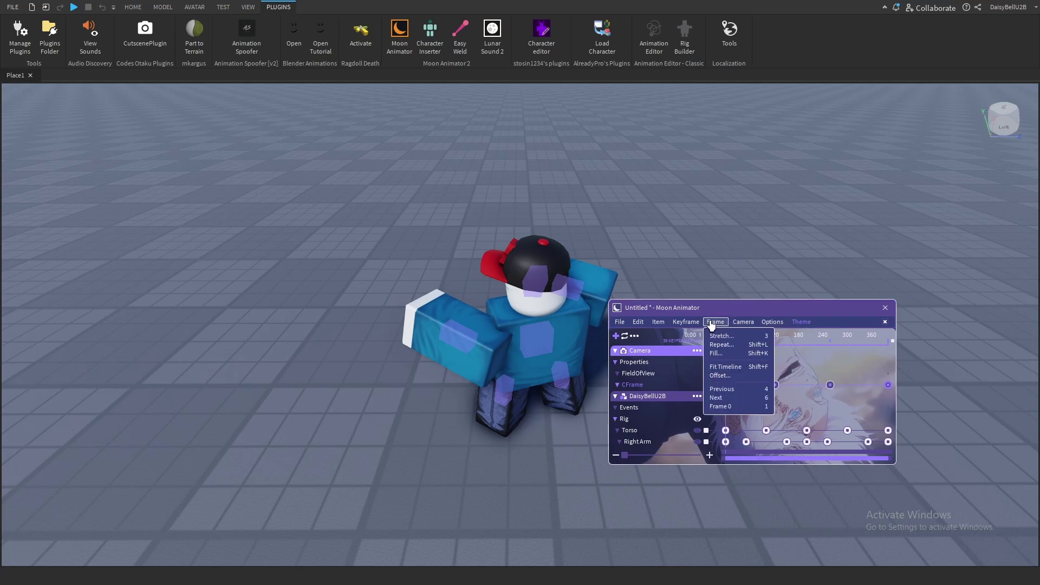
pyautogui.moveTo(658, 324)
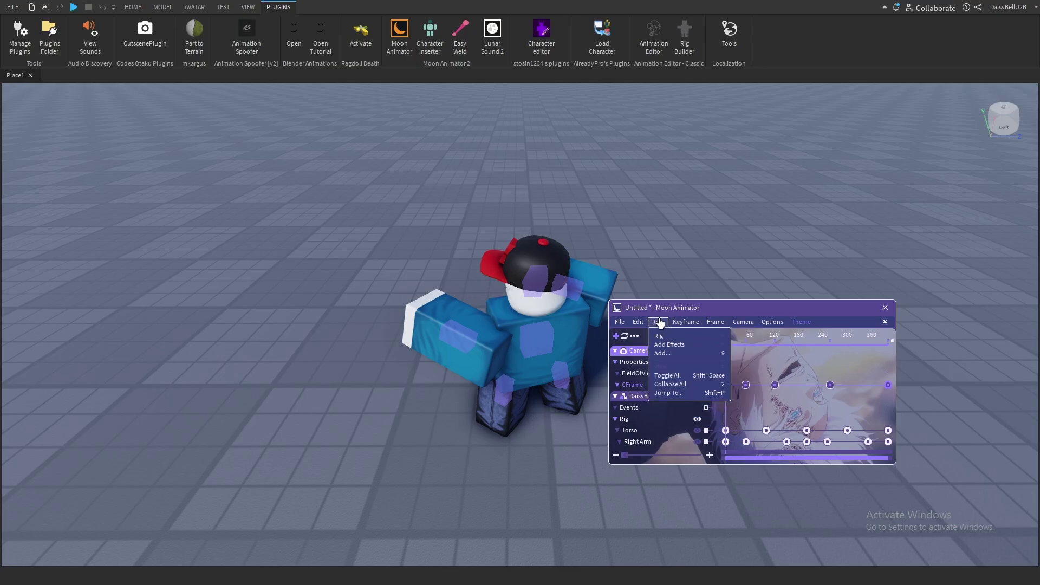
pyautogui.moveTo(687, 348)
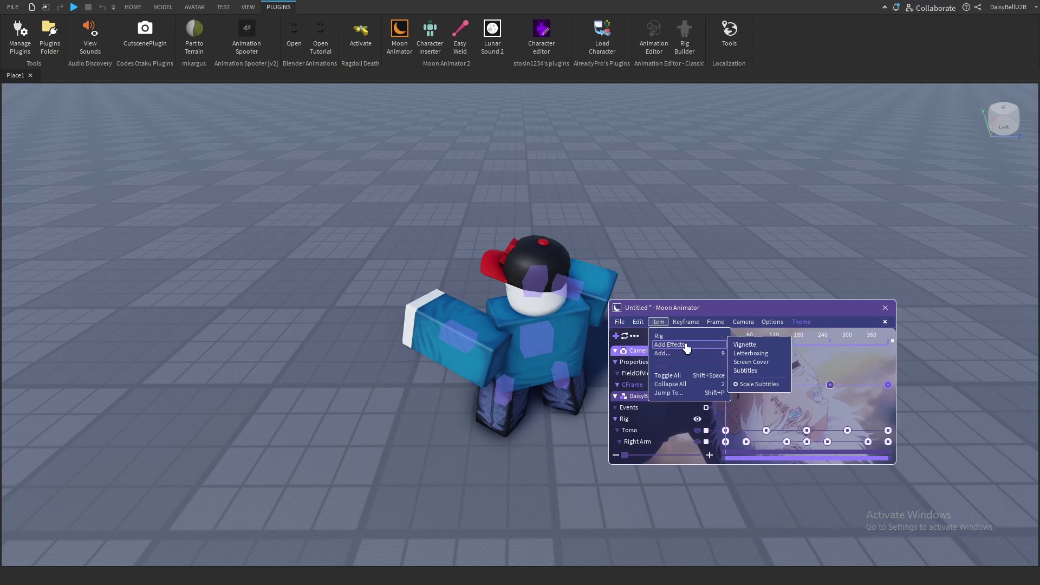
pyautogui.click(751, 371)
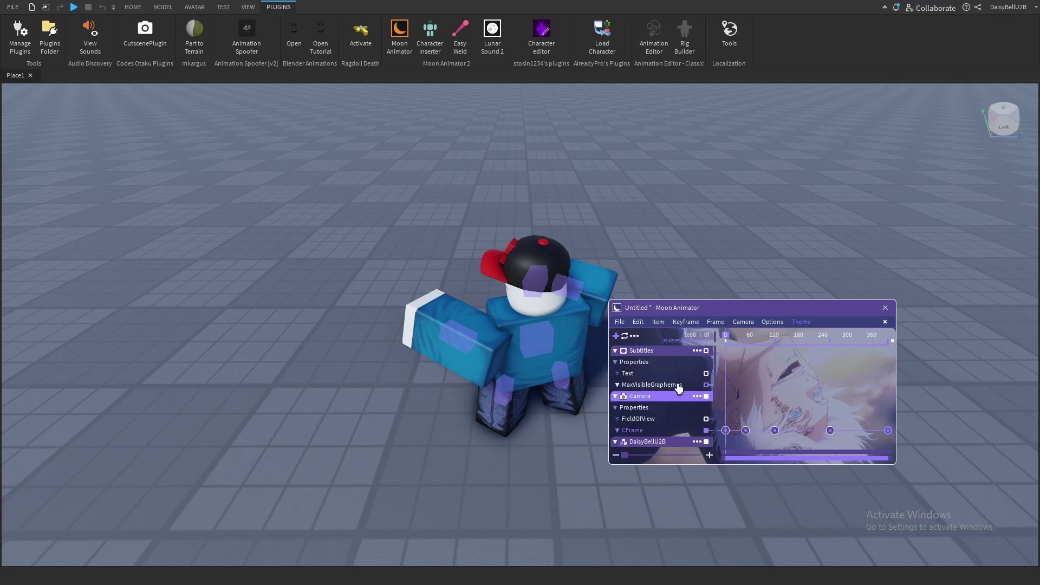
# Step: Add a subtitle Text keyframe at frame 0 and set its string to "Hello"
pyautogui.click(728, 337)
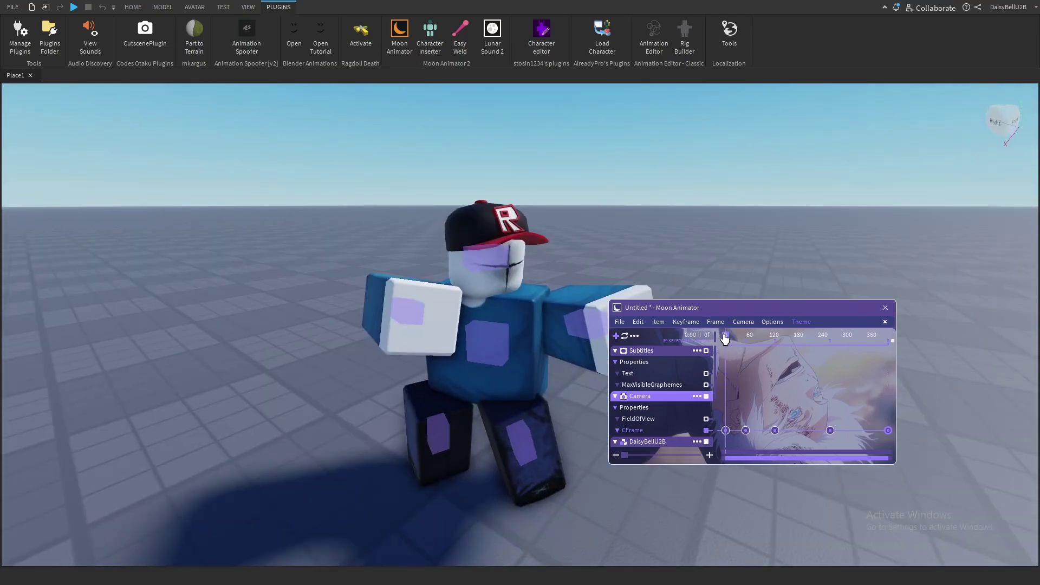
pyautogui.moveTo(725, 338); pyautogui.dragTo(723, 342)
pyautogui.scroll(-2, 609, 204)
pyautogui.scroll(3, 609, 203)
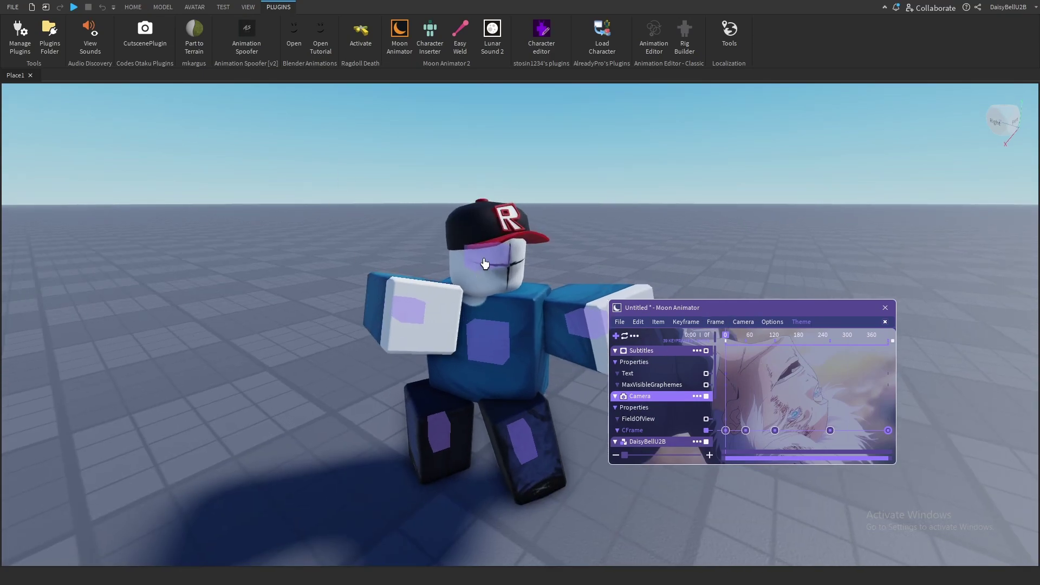
pyautogui.click(662, 375)
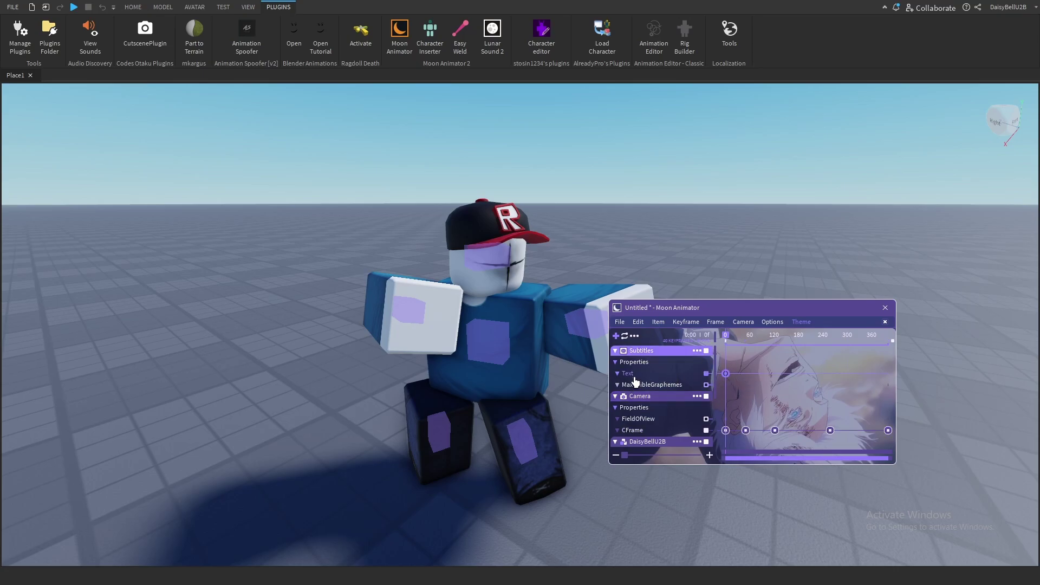
pyautogui.doubleClick(726, 375)
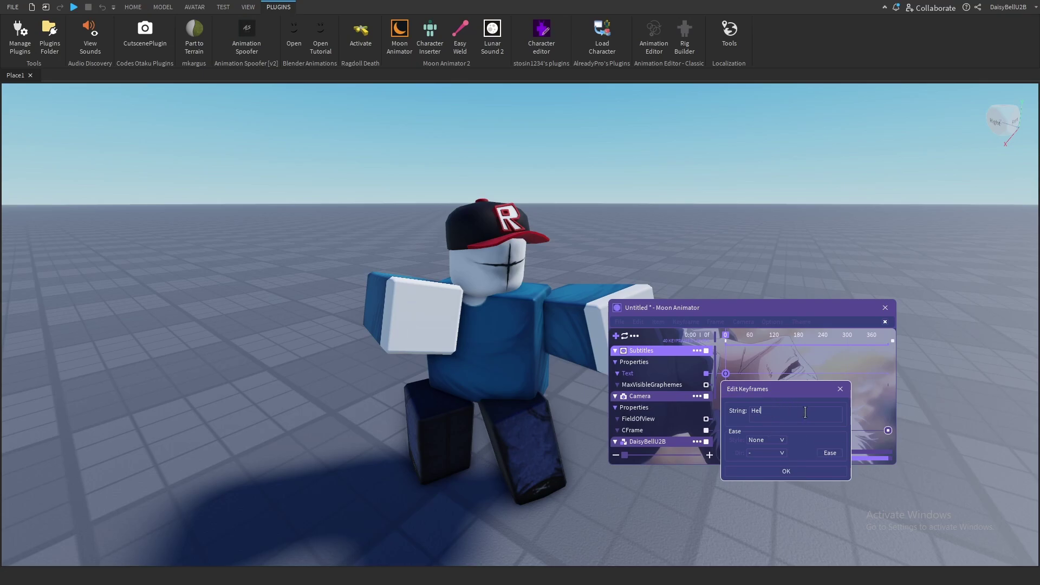
pyautogui.click(796, 472)
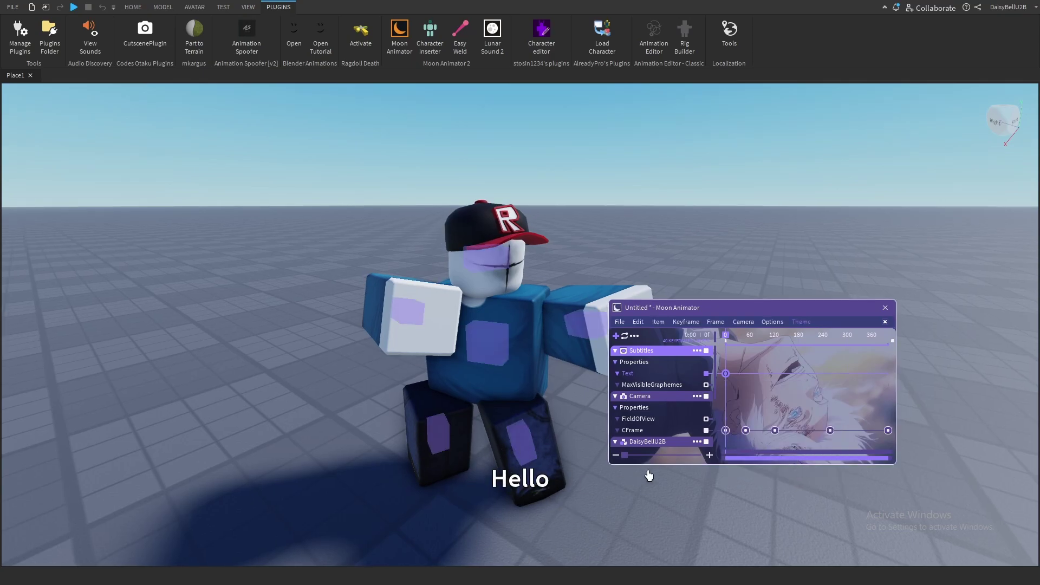
# Step: Add a subtitle Text keyframe at frame 143 and set its string to "How are you"
pyautogui.click(736, 339)
pyautogui.moveTo(737, 341); pyautogui.dragTo(784, 352)
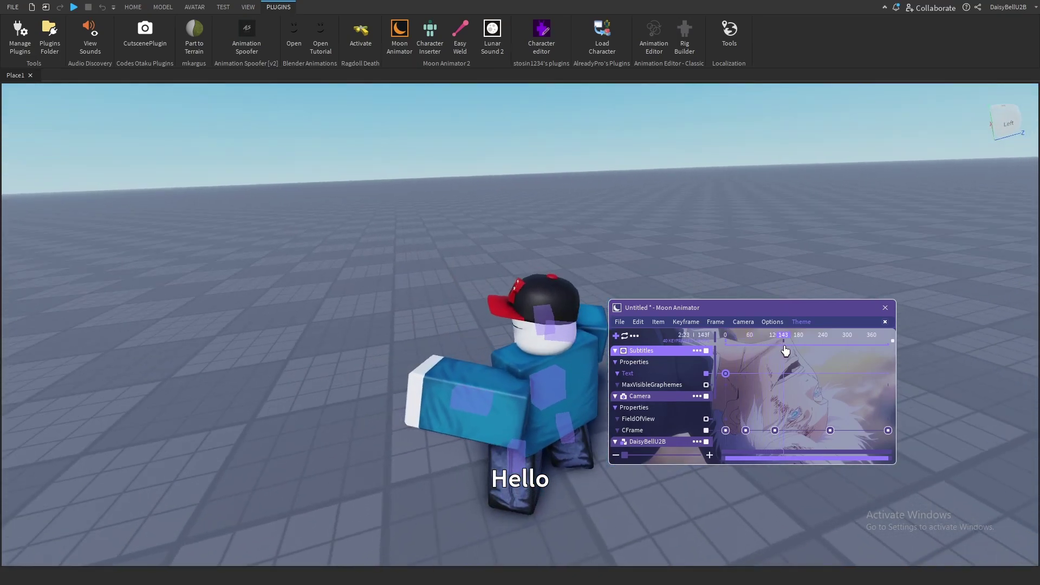
pyautogui.click(649, 374)
pyautogui.doubleClick(784, 373)
pyautogui.click(848, 410)
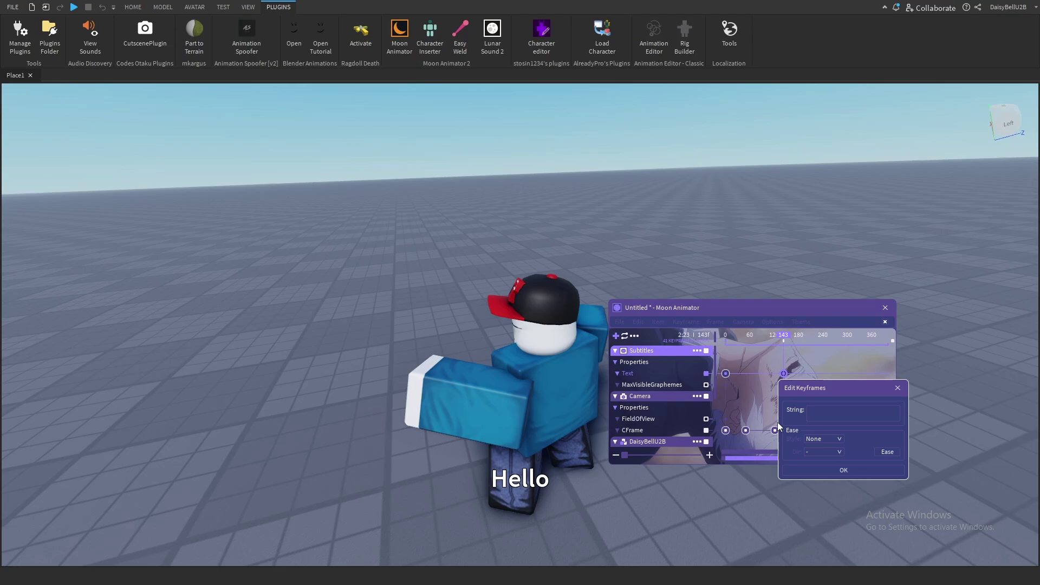
pyautogui.write('ow are you')
pyautogui.click(842, 471)
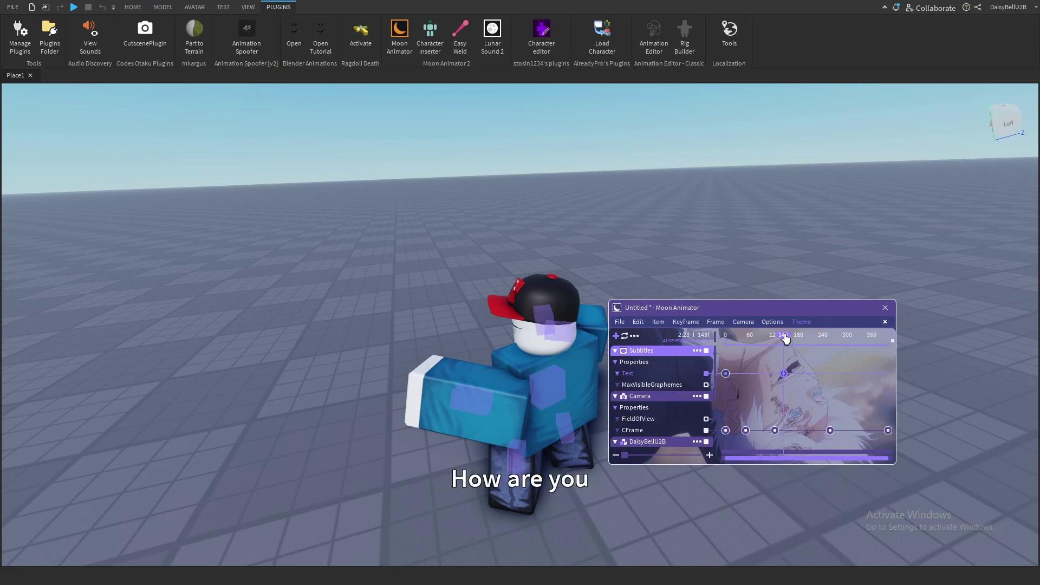
# Step: Add a subtitle Text keyframe at frame 294 and set its string to "I am a good fighter"
pyautogui.moveTo(785, 340); pyautogui.dragTo(845, 341)
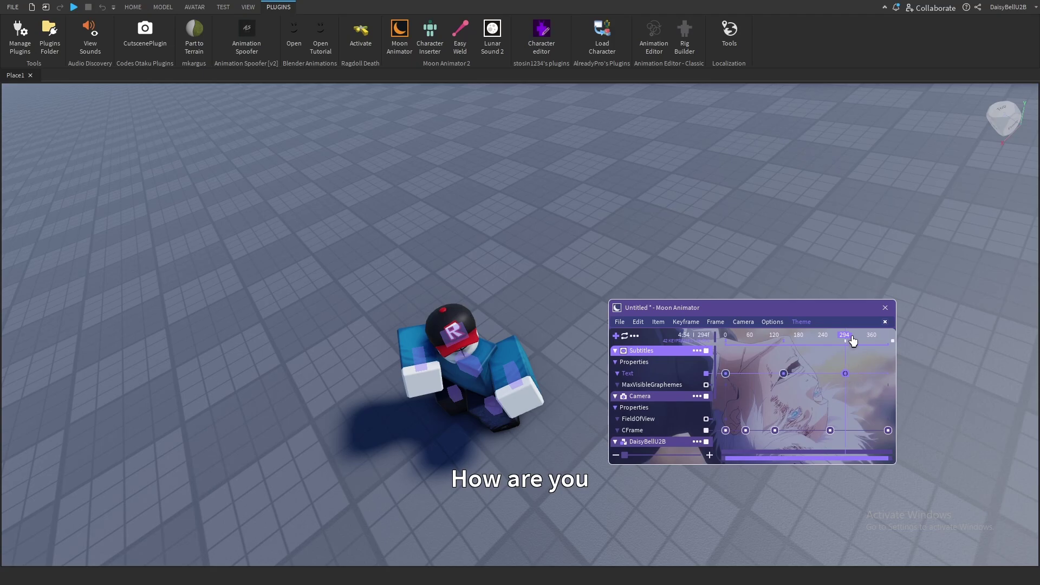
pyautogui.doubleClick(845, 374)
pyautogui.moveTo(916, 407); pyautogui.dragTo(850, 426)
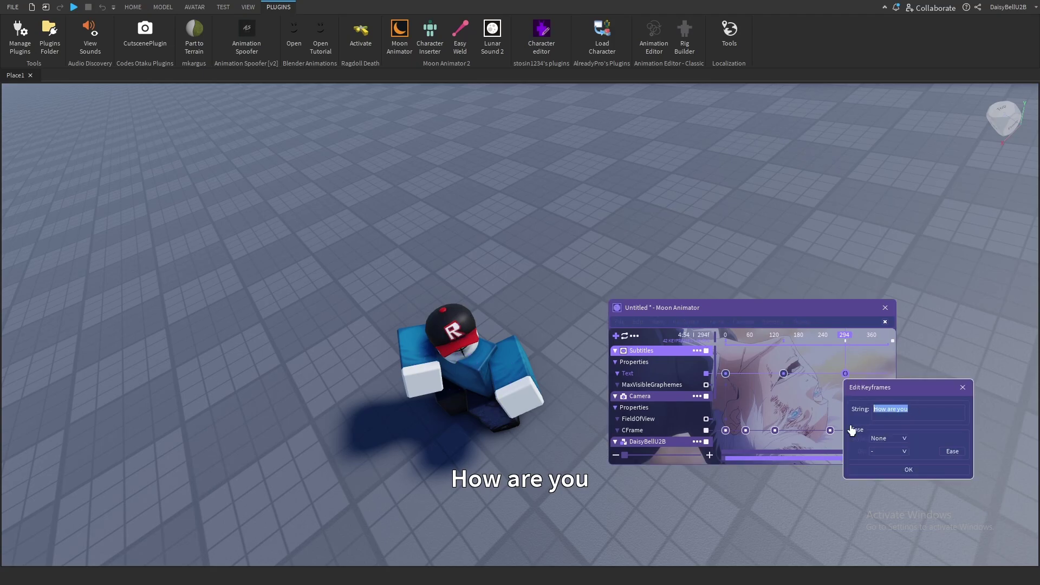
pyautogui.press('BackSpace')
pyautogui.click(909, 471)
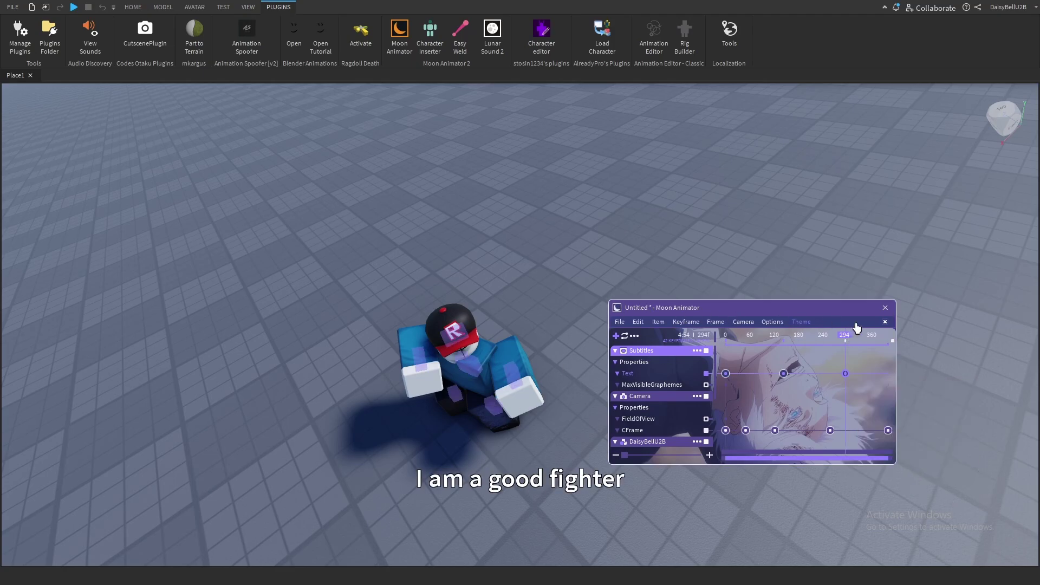
# Step: Play the animation to preview the timed subtitles, then return to frame 0
pyautogui.press('5')
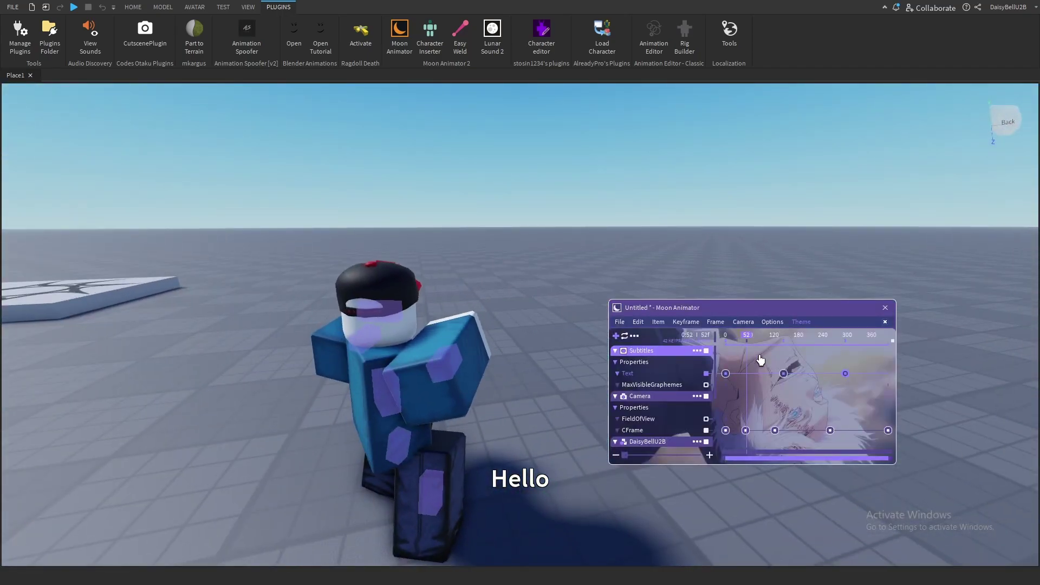
pyautogui.click(727, 340)
pyautogui.press('s')
pyautogui.moveTo(663, 281); pyautogui.dragTo(663, 281, button='right')
pyautogui.press('w')
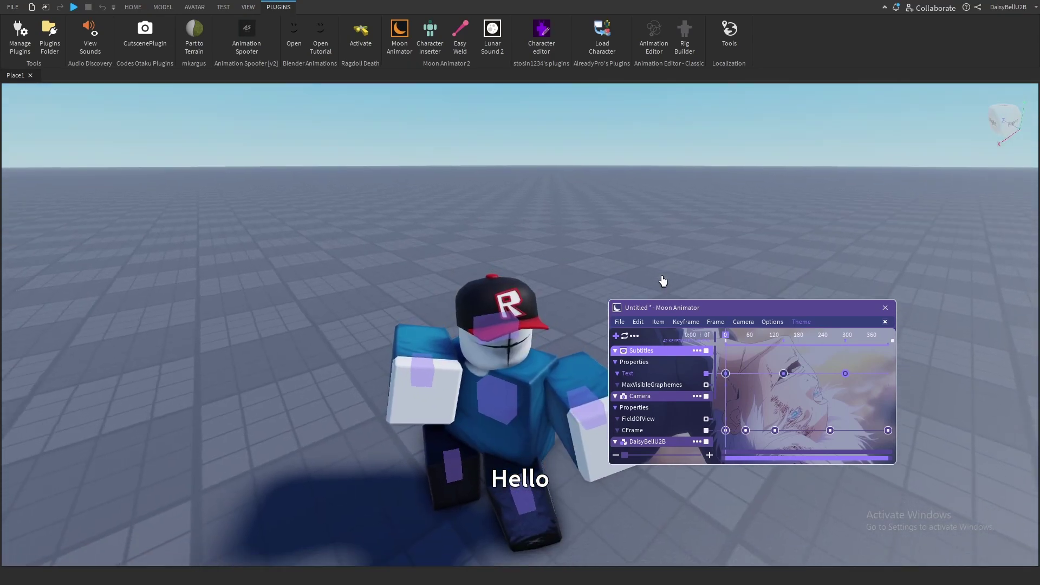
pyautogui.moveTo(726, 340); pyautogui.dragTo(737, 344)
pyautogui.click(728, 375)
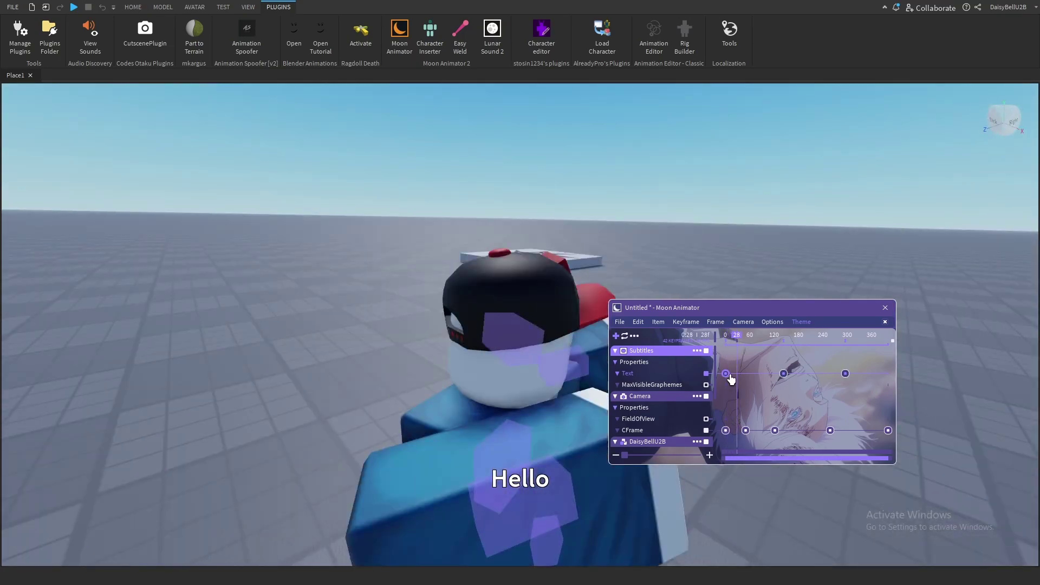
pyautogui.click(730, 337)
pyautogui.press('Escape')
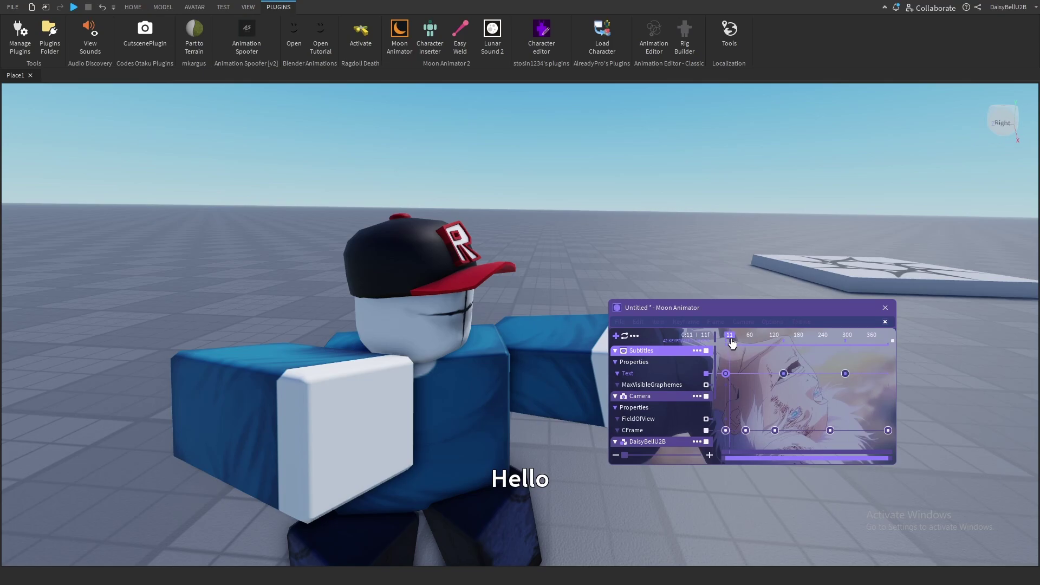
pyautogui.click(726, 375)
pyautogui.rightClick(726, 375)
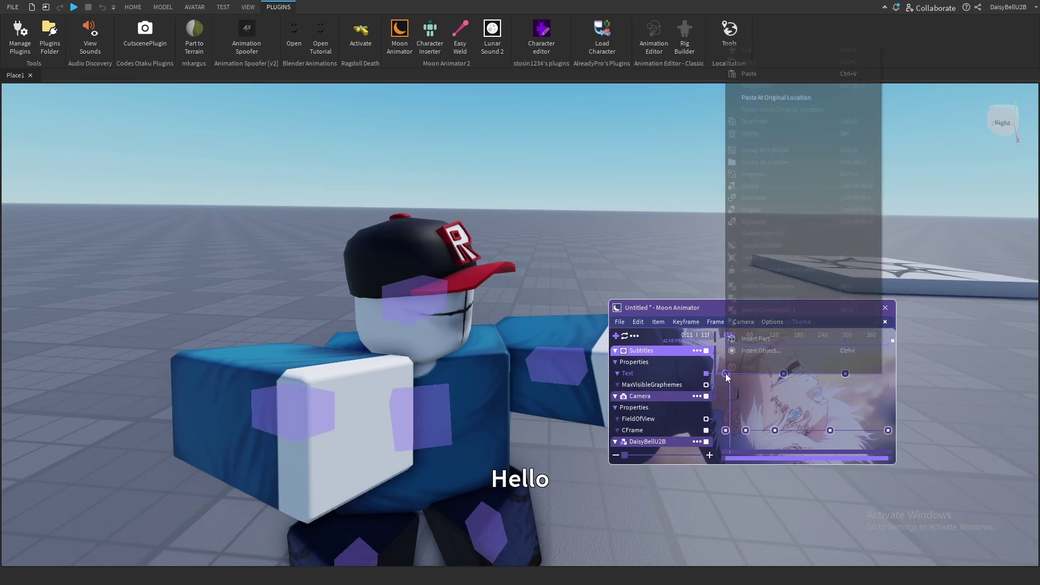
pyautogui.click(680, 382)
pyautogui.click(700, 351)
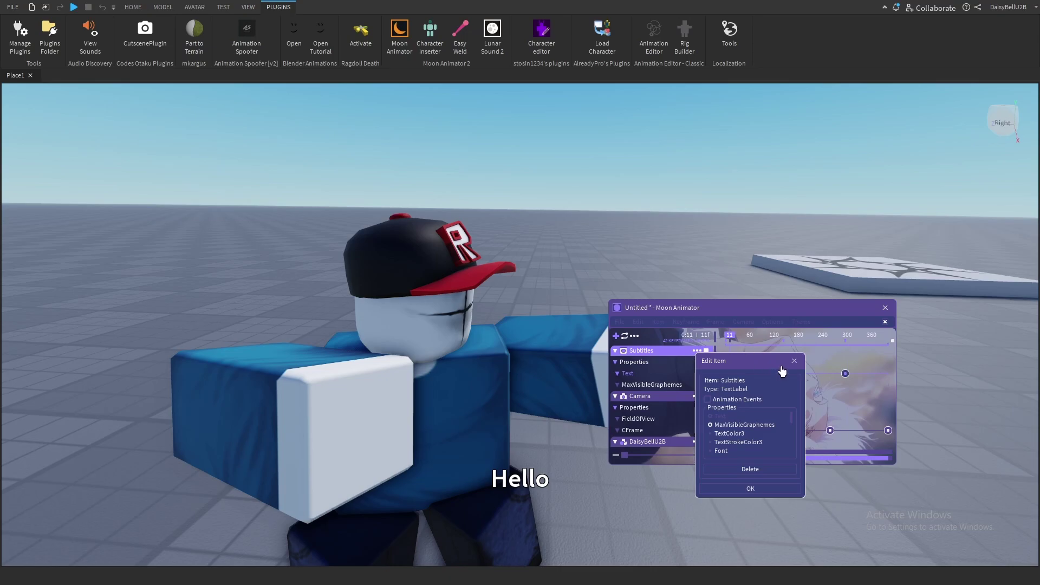
pyautogui.click(730, 392)
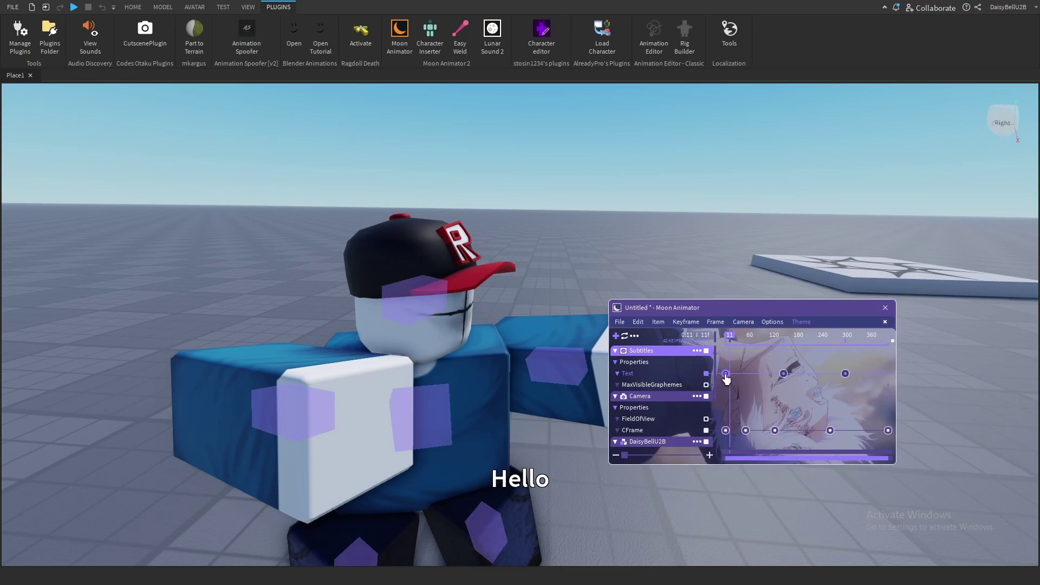
pyautogui.rightClick(727, 374)
pyautogui.press('Escape')
# Step: Add subtitle Text keyframes at frames 12, 23, 34 and 47 for a letter-by-letter reveal of "Hello"
pyautogui.click(733, 340)
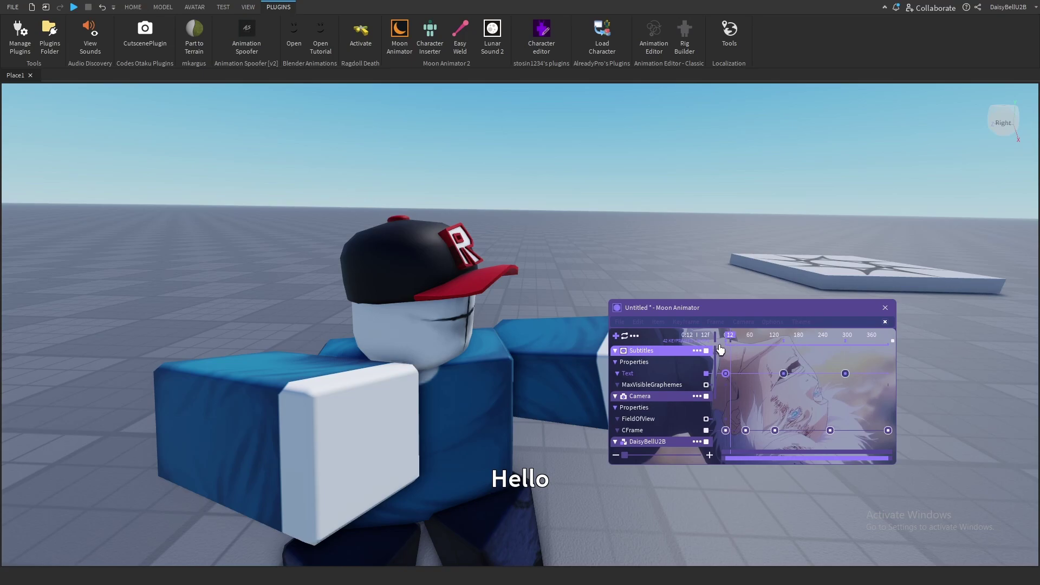
pyautogui.click(638, 378)
pyautogui.press('+')
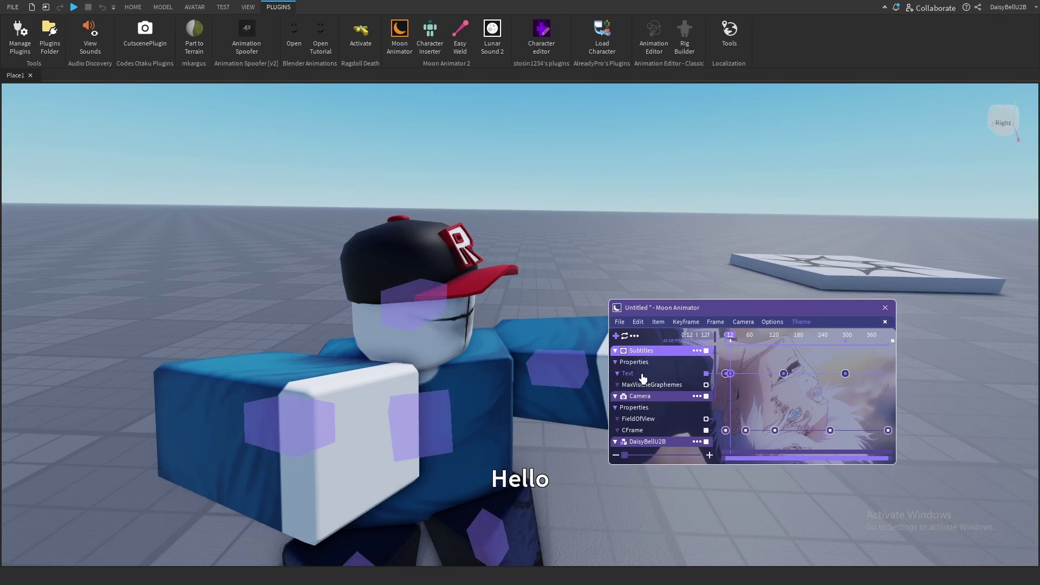
pyautogui.click(734, 340)
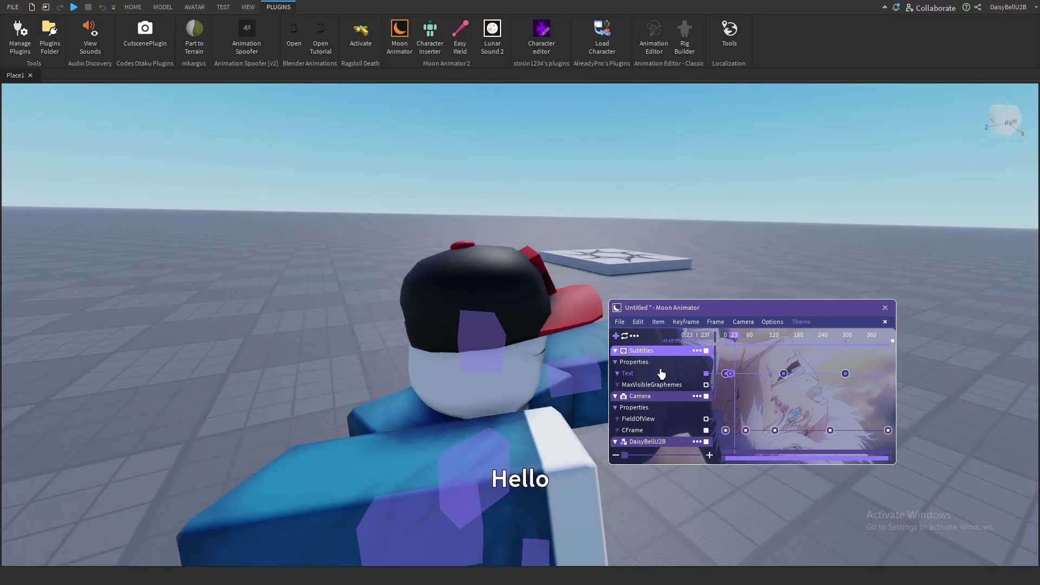
pyautogui.click(661, 373)
pyautogui.click(739, 340)
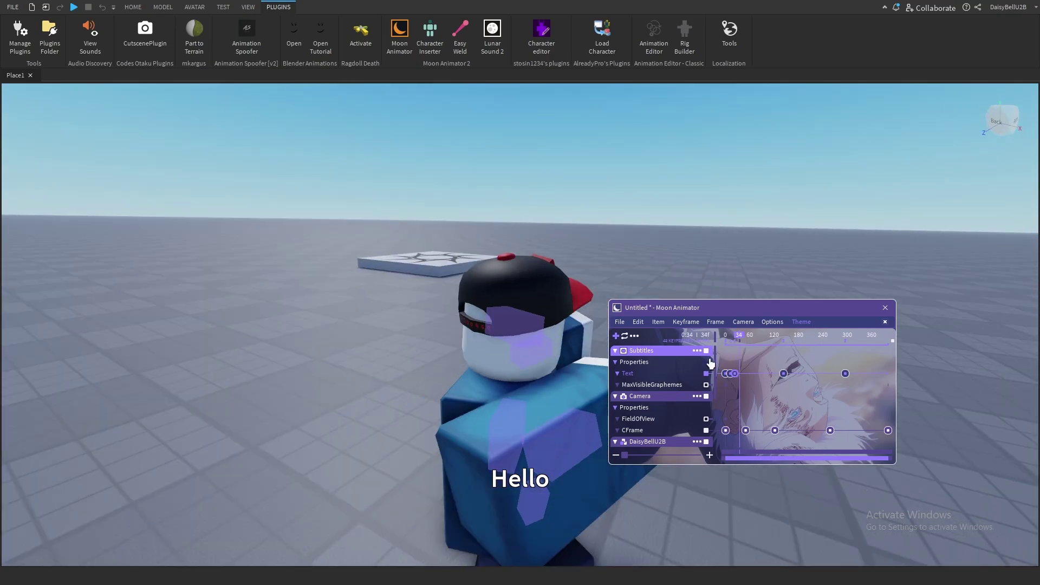
pyautogui.click(663, 377)
pyautogui.click(747, 340)
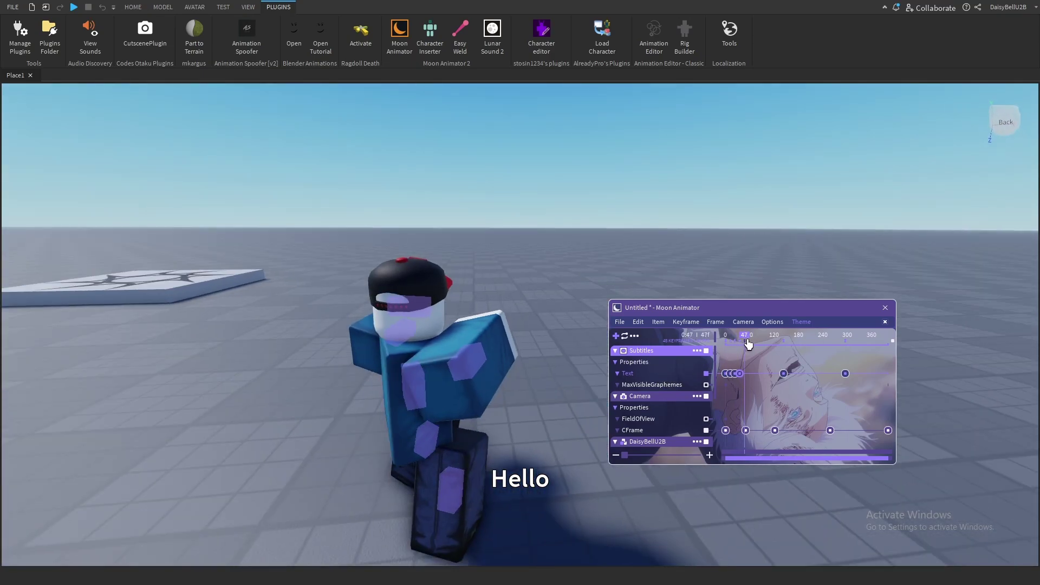
pyautogui.click(652, 376)
pyautogui.click(751, 340)
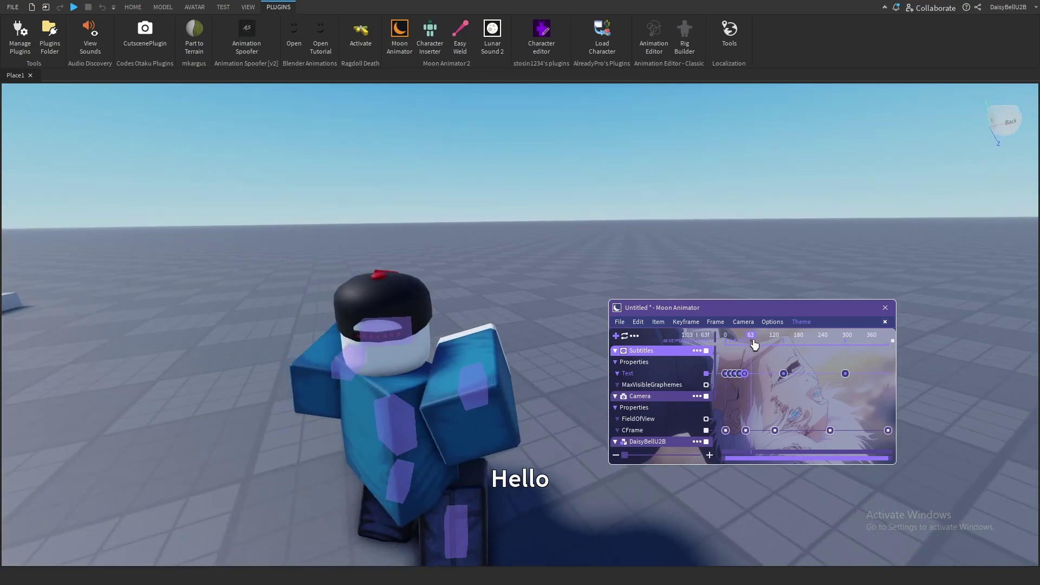
# Step: Set the subtitle string to "H" at frame 0 and "He" at frame 12
pyautogui.doubleClick(726, 374)
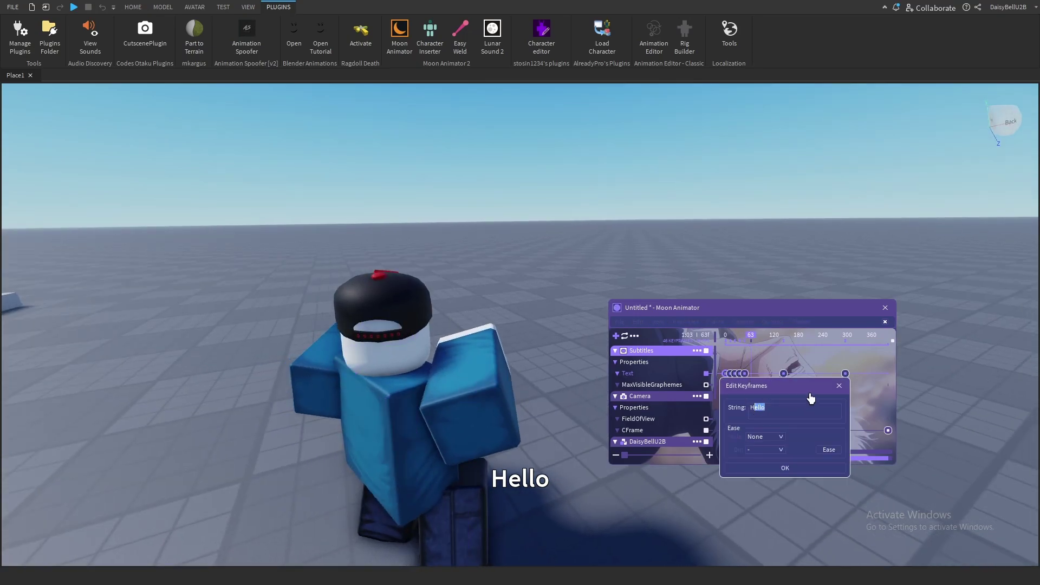
pyautogui.press('BackSpace')
pyautogui.click(783, 467)
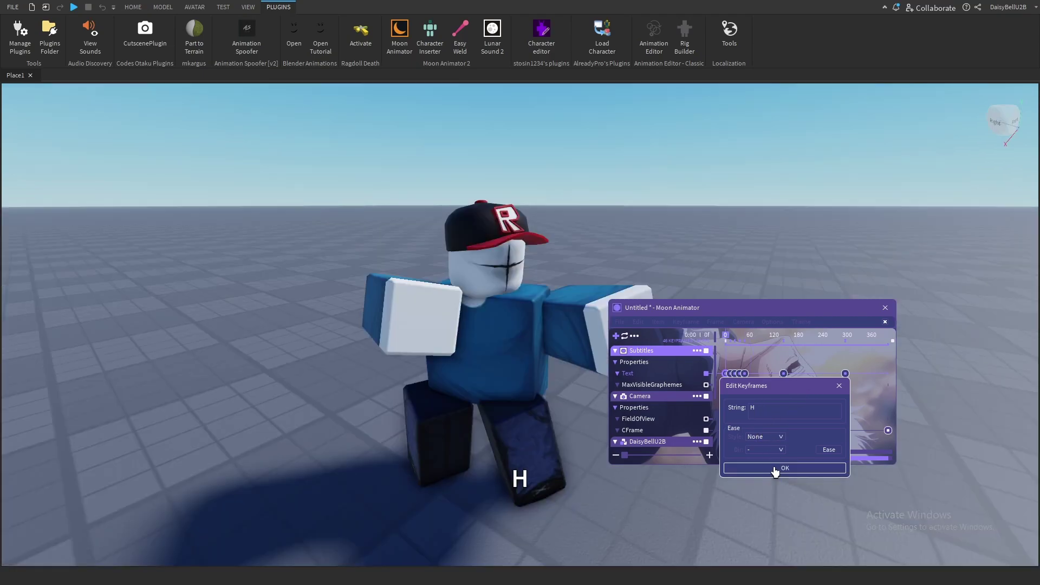
pyautogui.doubleClick(727, 375)
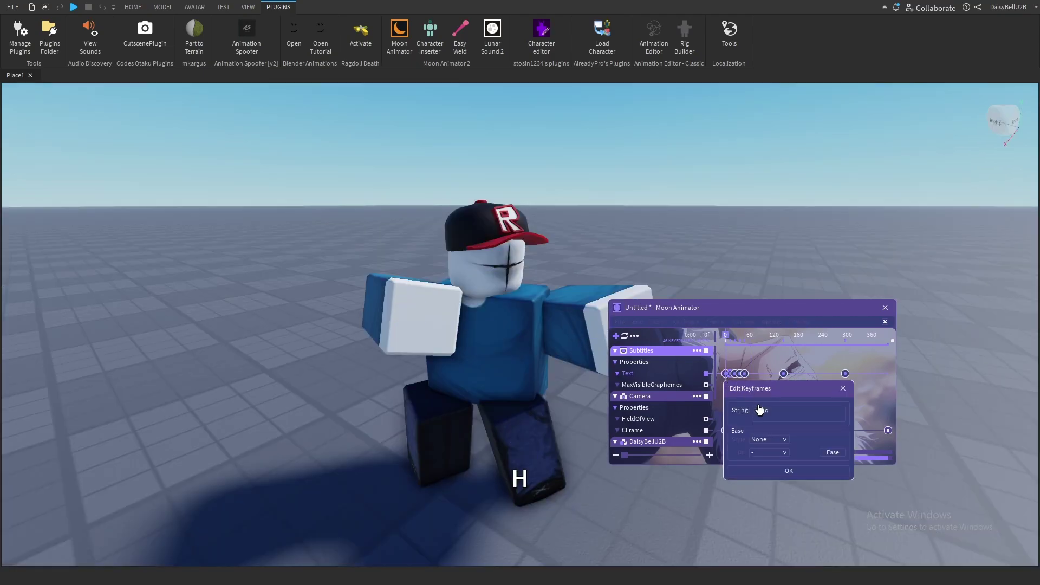
pyautogui.press('BackSpace')
pyautogui.click(787, 470)
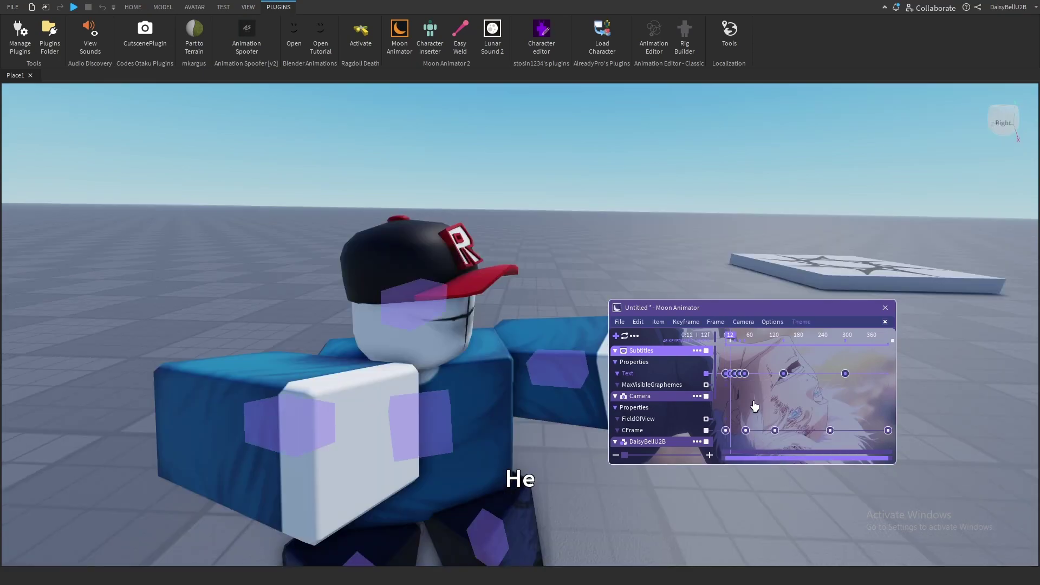
# Step: Set the subtitle strings to "Hel" at frame 23, "Hell" at frame 34 and "Hello" at frame 47
pyautogui.doubleClick(735, 376)
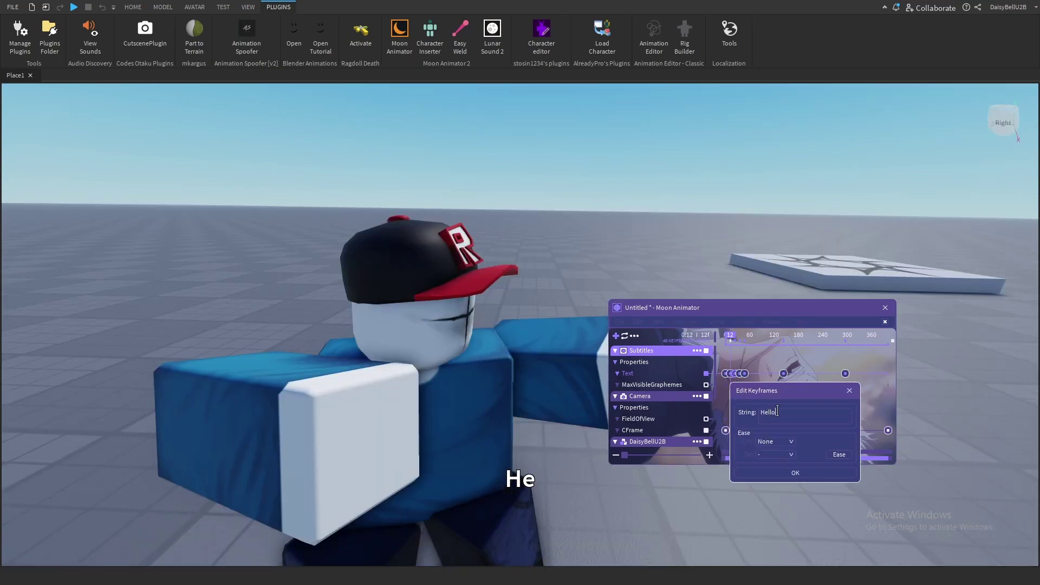
pyautogui.click(795, 473)
pyautogui.doubleClick(740, 375)
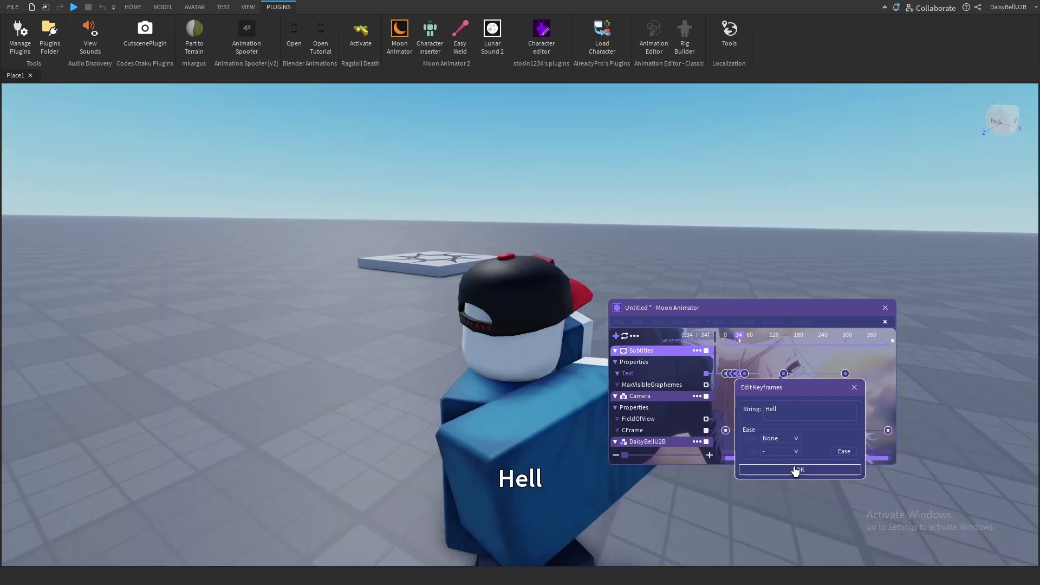
pyautogui.click(795, 470)
pyautogui.doubleClick(745, 374)
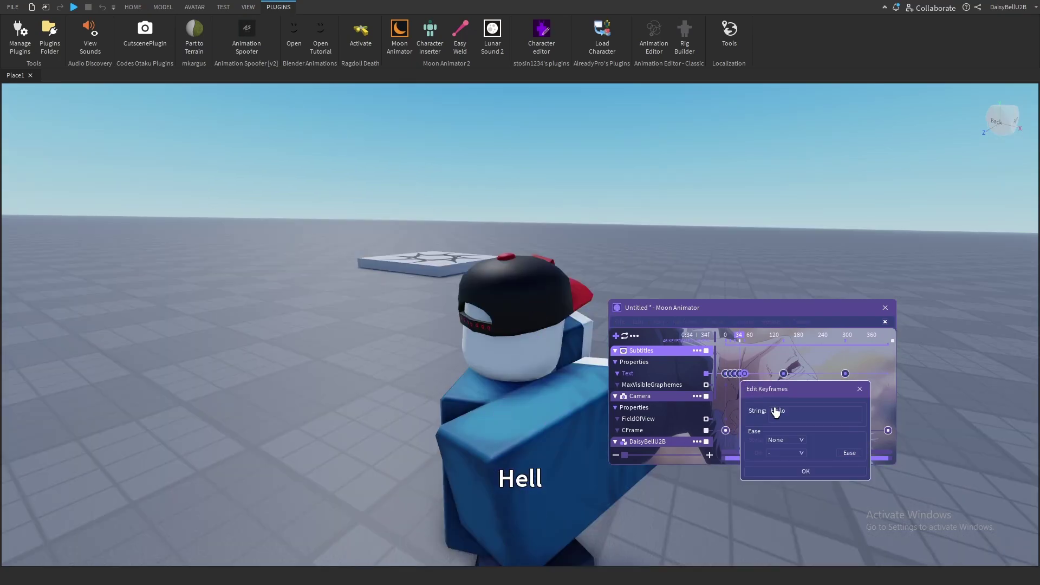
pyautogui.click(806, 471)
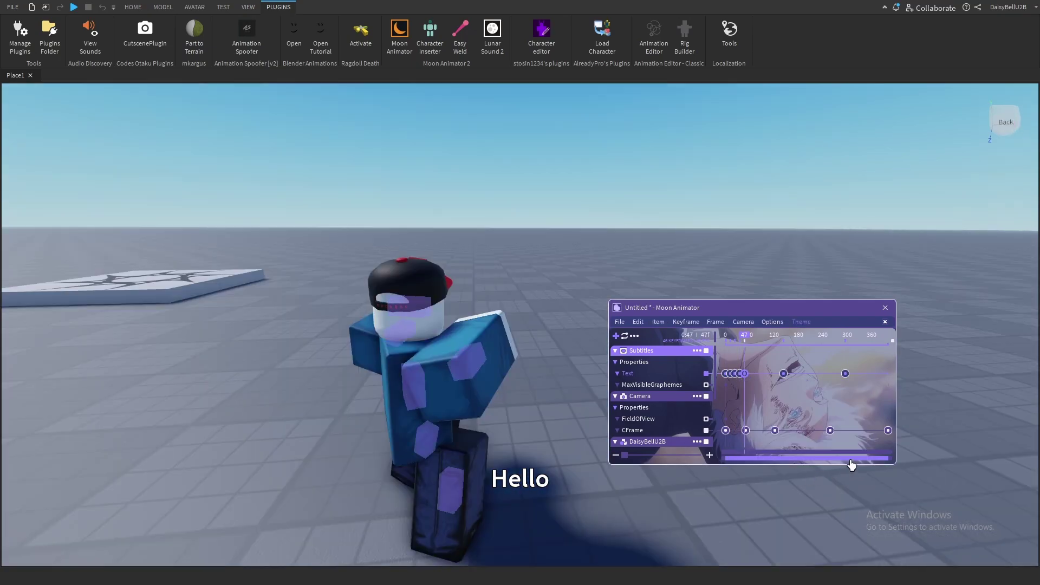
# Step: Replay the animation from frame 0 to preview the letter-by-letter subtitle reveal
pyautogui.moveTo(744, 337); pyautogui.dragTo(688, 346)
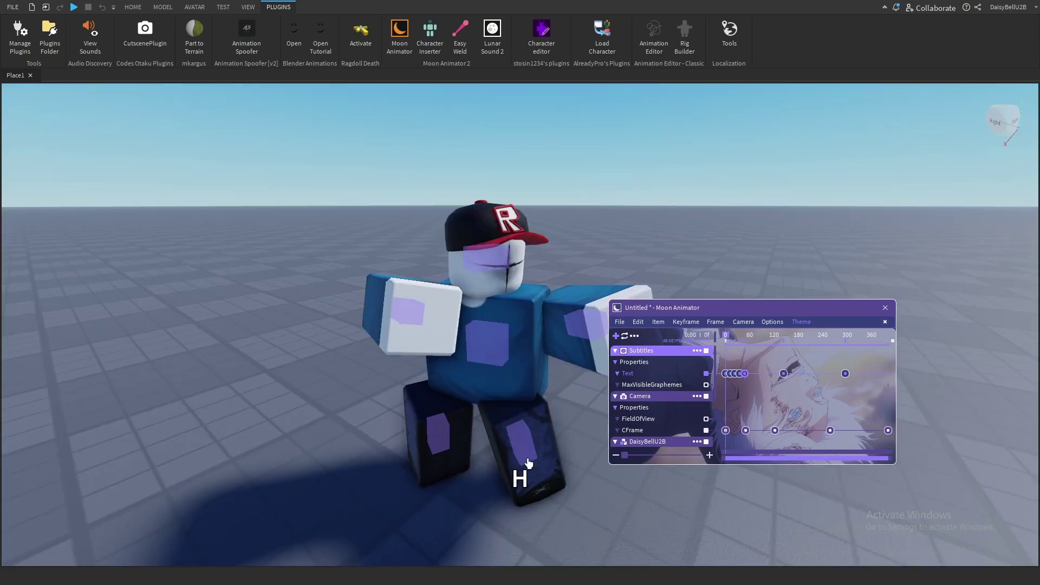
pyautogui.press('space')
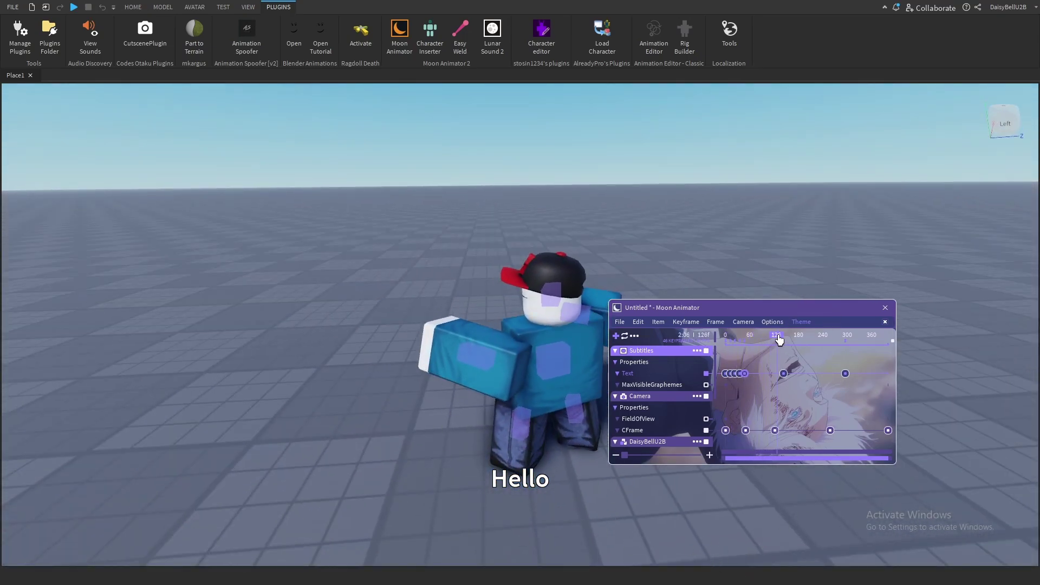
pyautogui.moveTo(778, 337); pyautogui.dragTo(530, 333)
pyautogui.press('space')
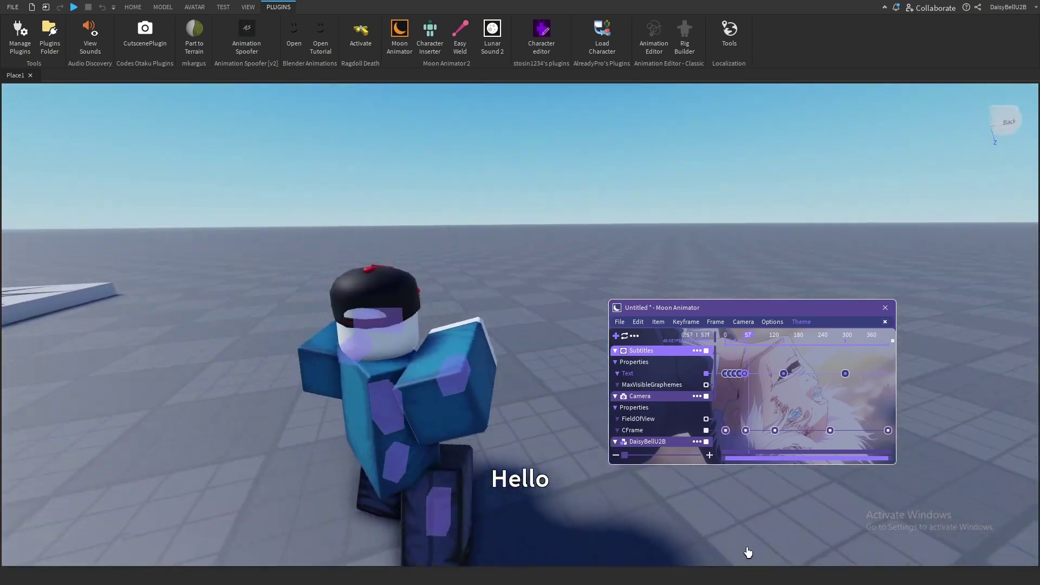
pyautogui.press('space')
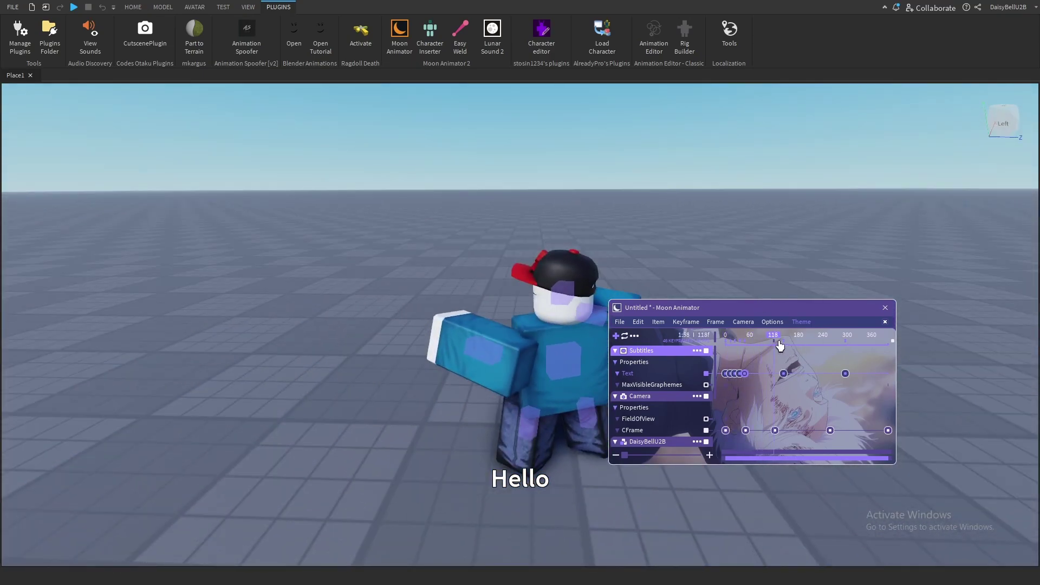
pyautogui.moveTo(775, 340); pyautogui.dragTo(557, 353)
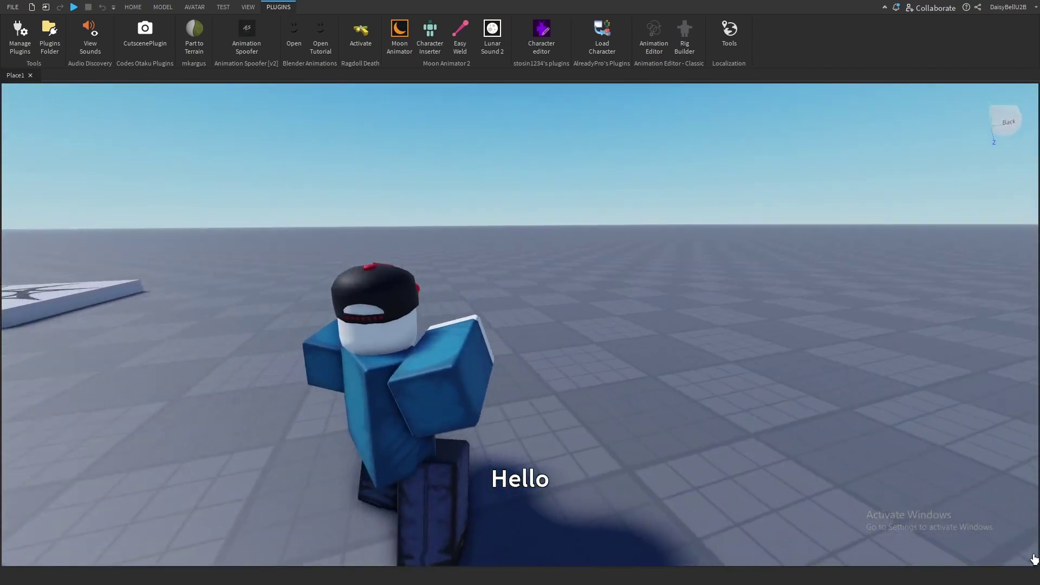
pyautogui.press('h')
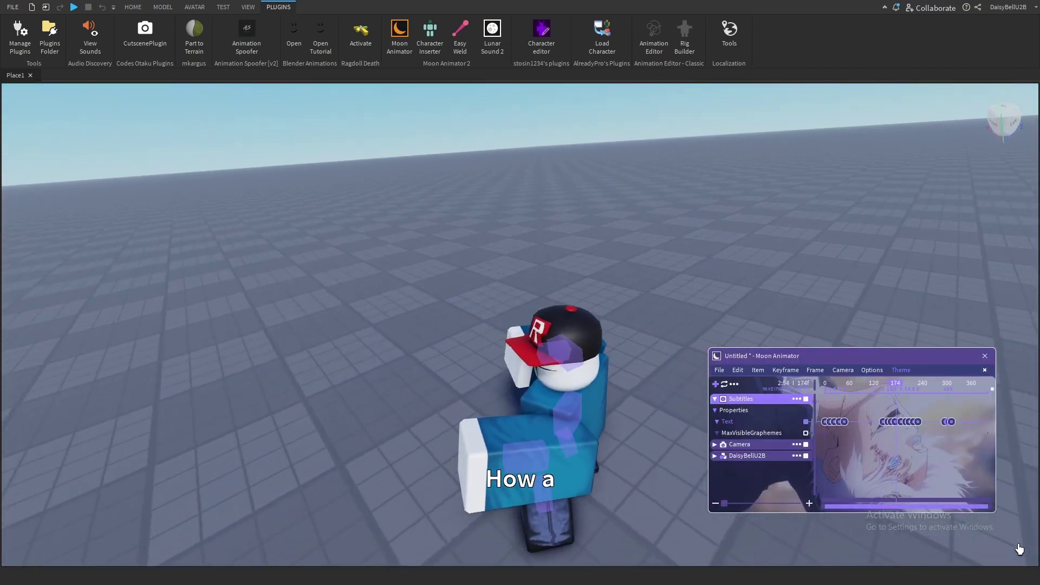